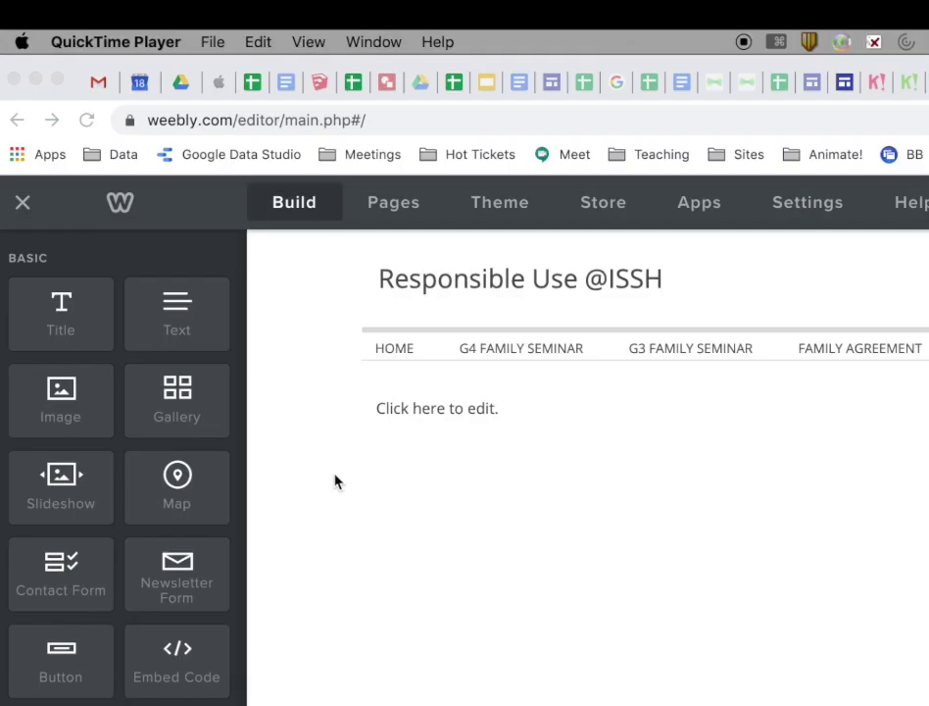
Step: Add a title element beside the placeholder text on the web page and enter "Weekly Meet" as its text
left_click(60, 309)
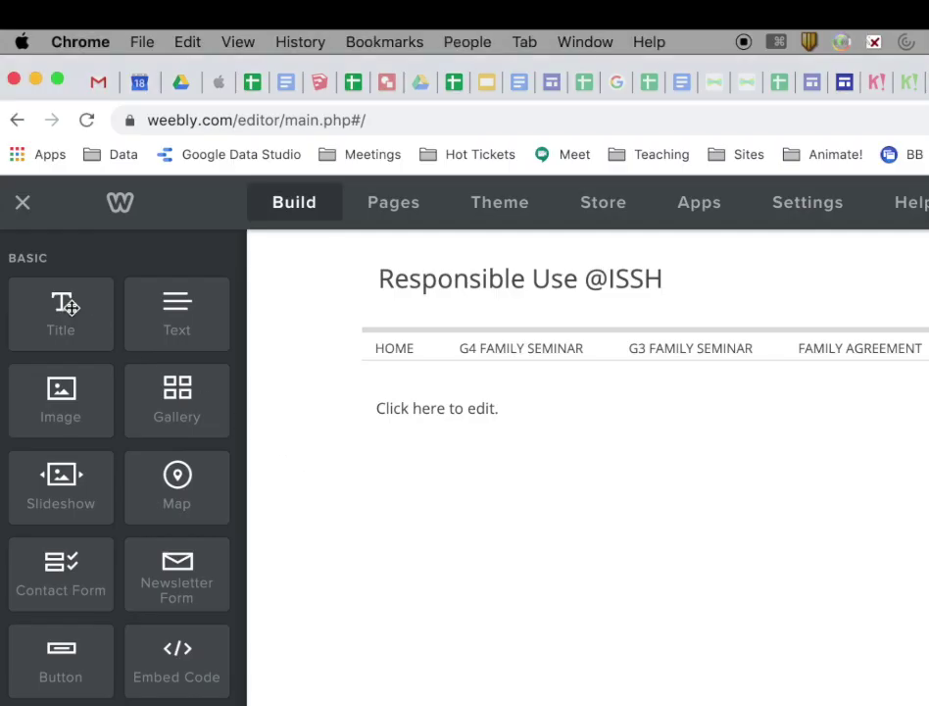
left_click_drag(85, 325, 552, 419)
left_click(484, 410)
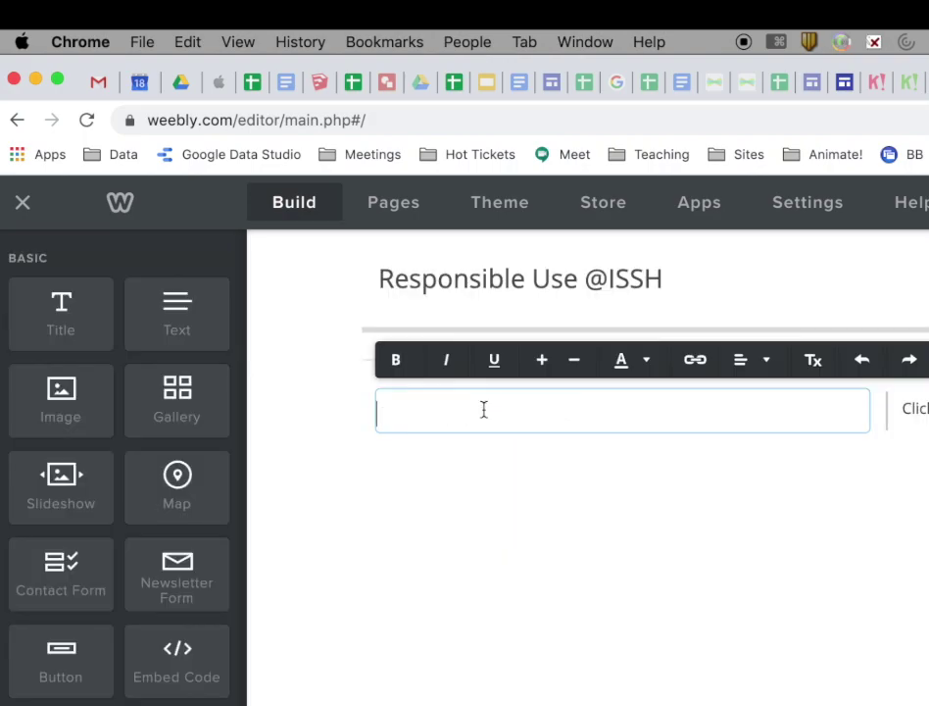
type("Weekly Meet")
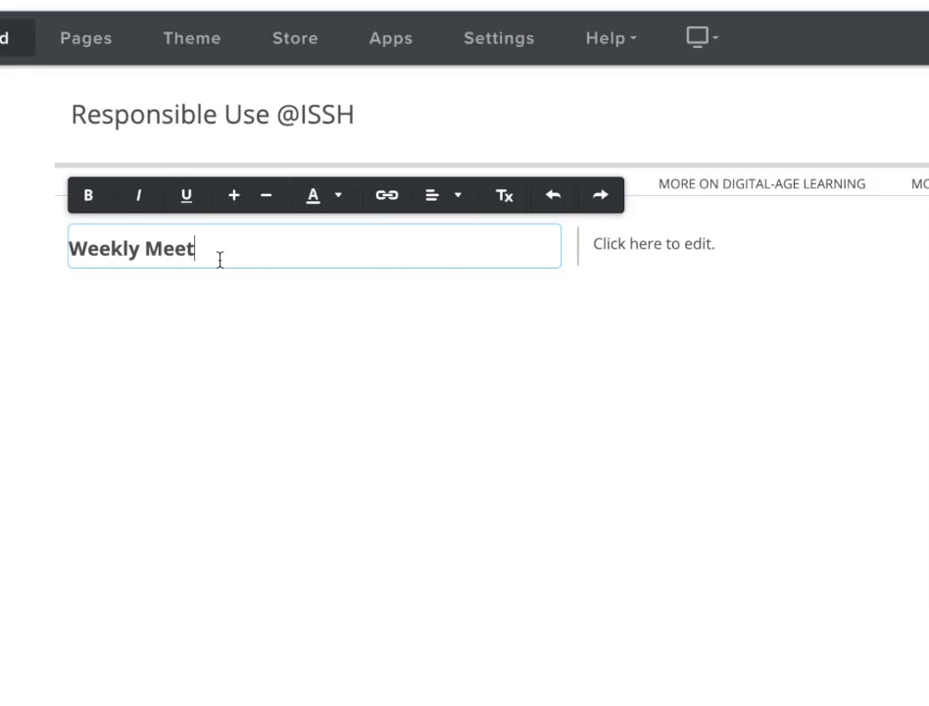
Step: Start a Website URL link on the whole "Weekly Meet" title text
left_click_drag(317, 297, 219, 295)
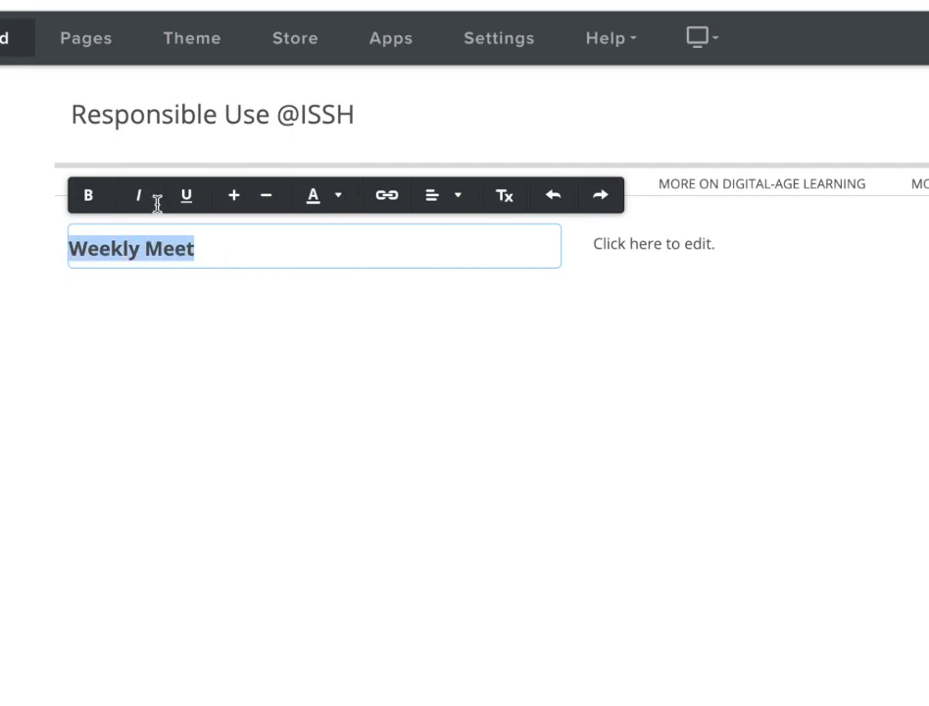
left_click(387, 197)
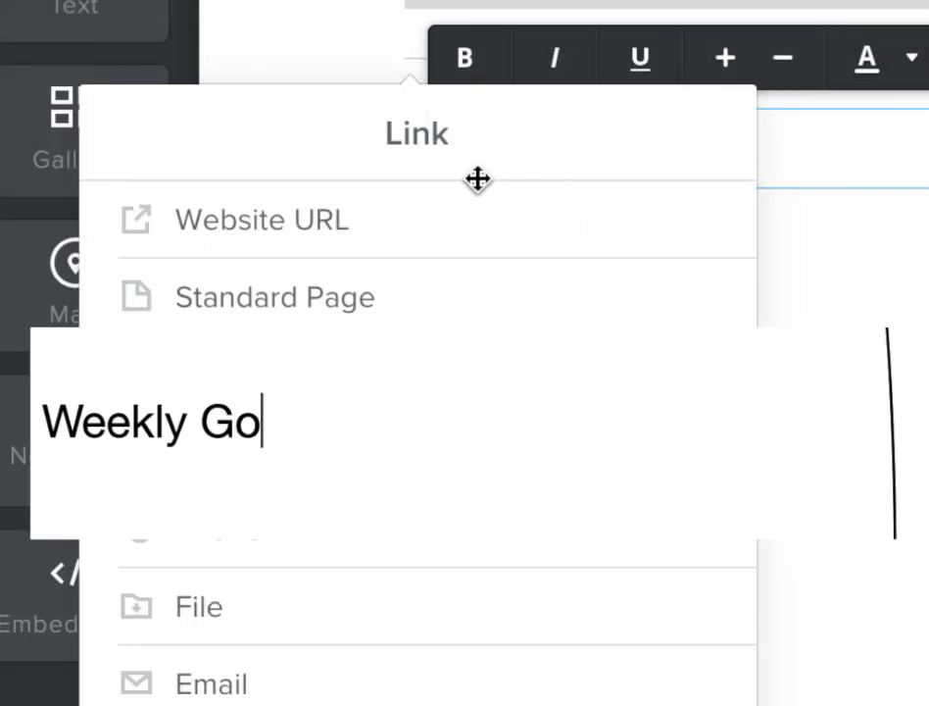
left_click(282, 230)
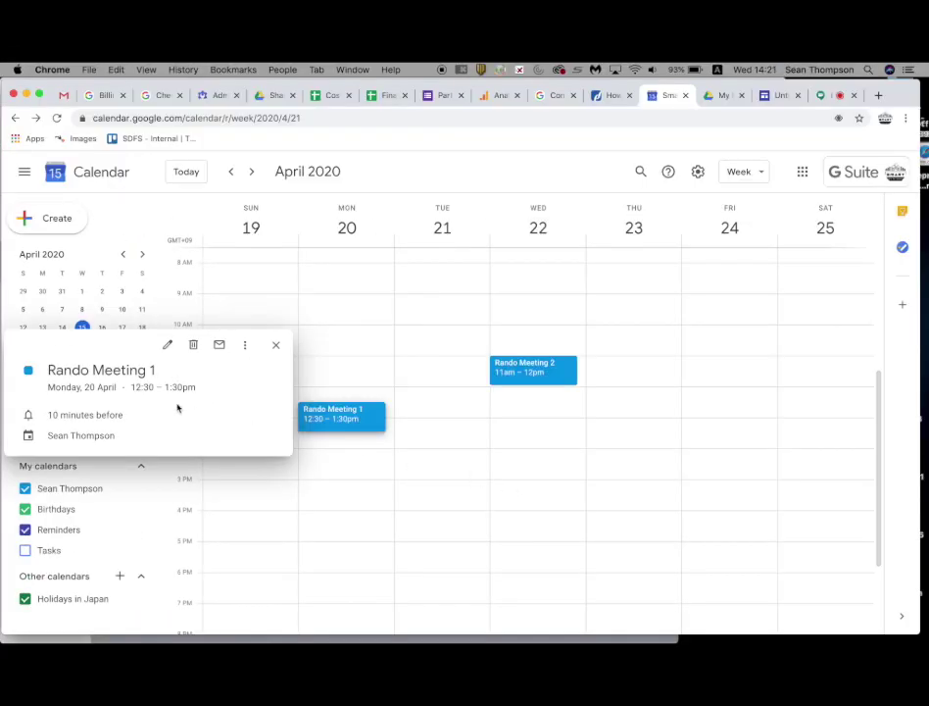
Step: Add Hangouts Meet conferencing to the Rando Meeting 1 event in Google Calendar and save the event
left_click(170, 349)
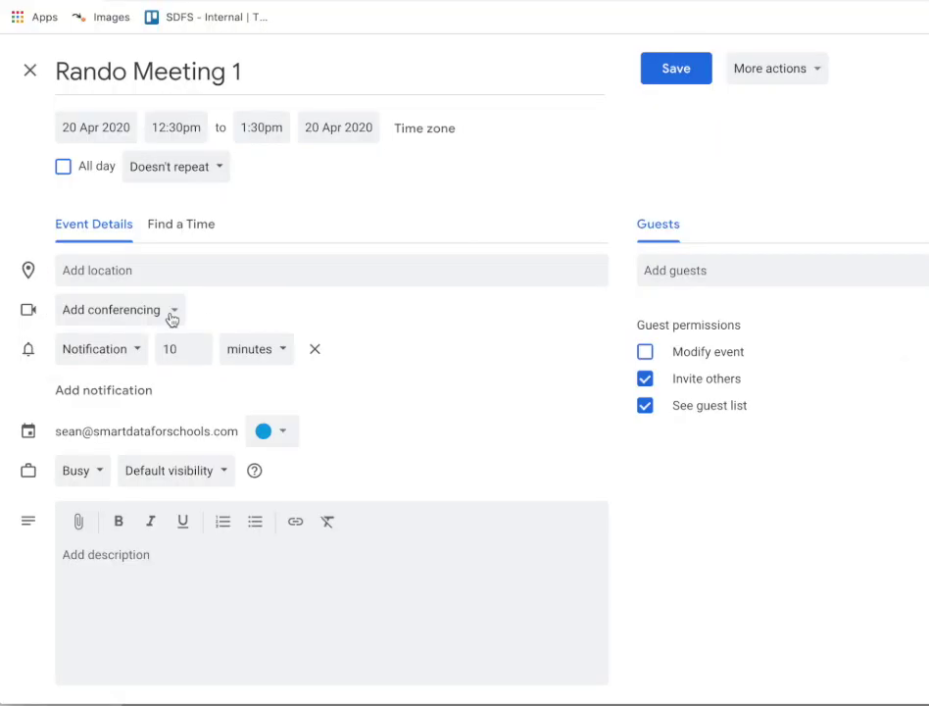
left_click(129, 358)
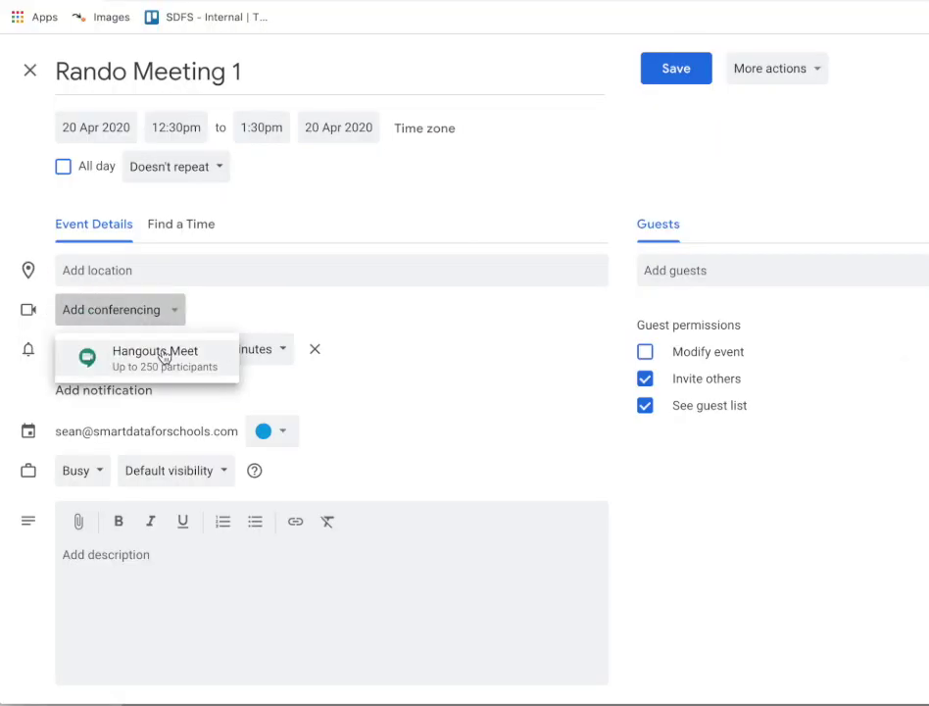
left_click(164, 356)
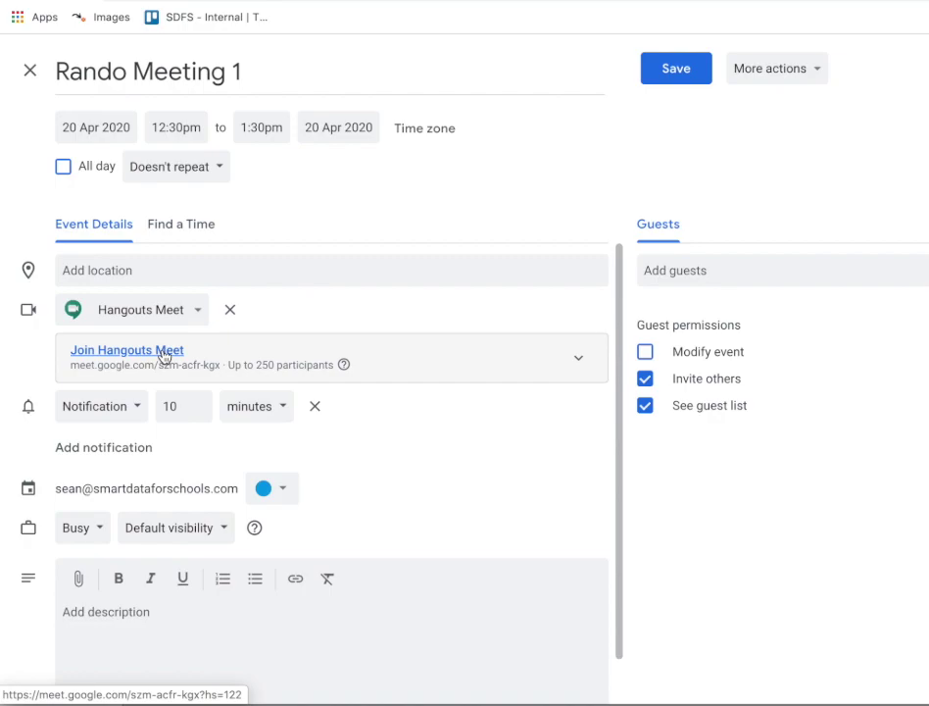
left_click(681, 73)
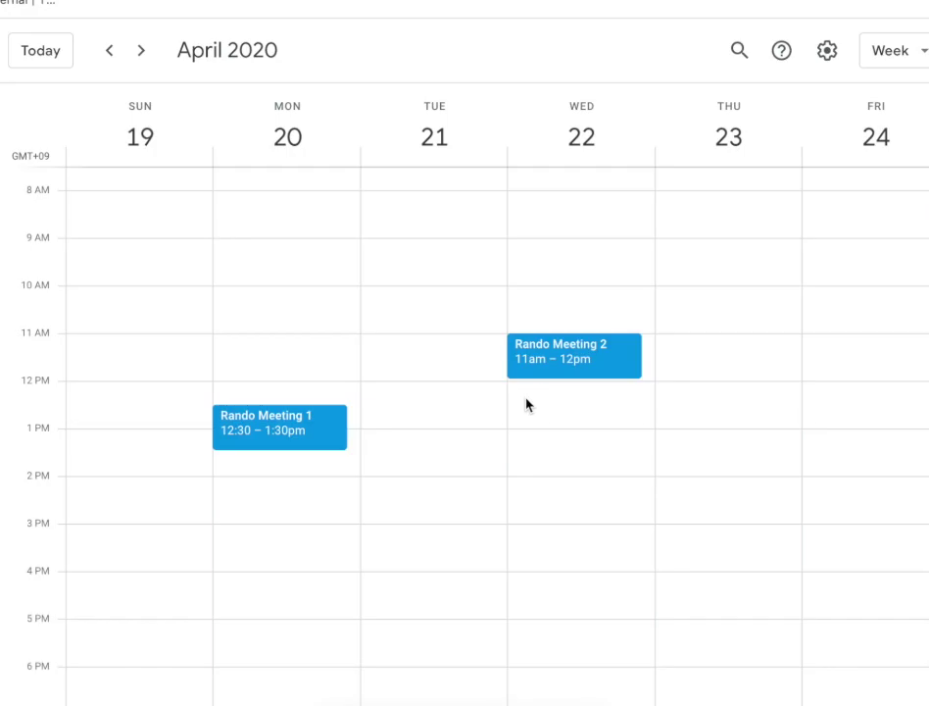
Step: Capture a screenshot of the calendar week area covering both Rando meetings, from Sunday 19 to Wednesday 22
scroll(524, 404, "down", 2)
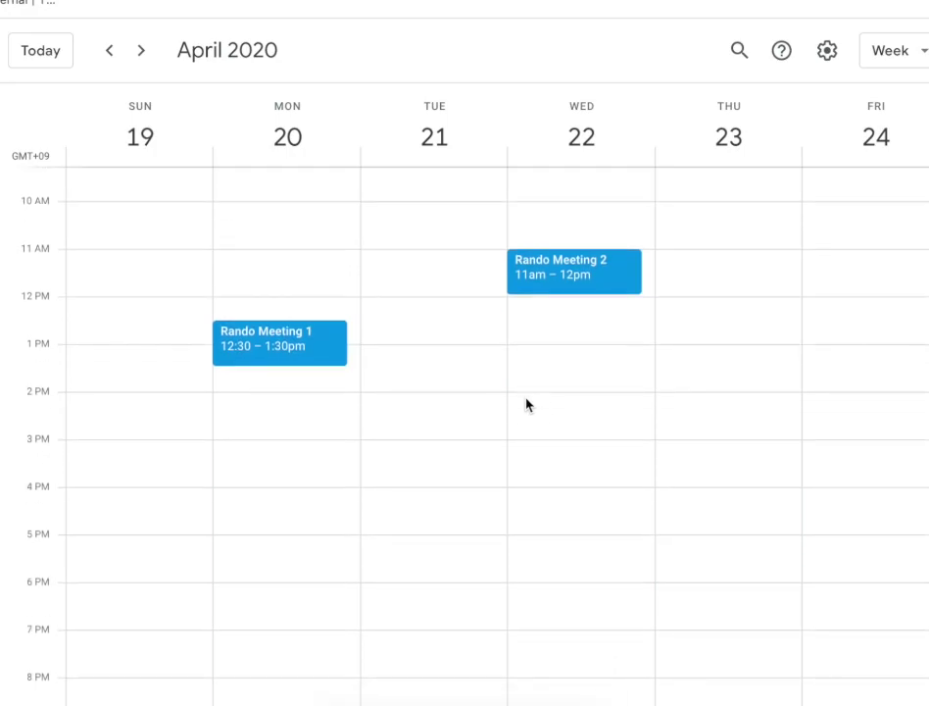
key("super+shift+4")
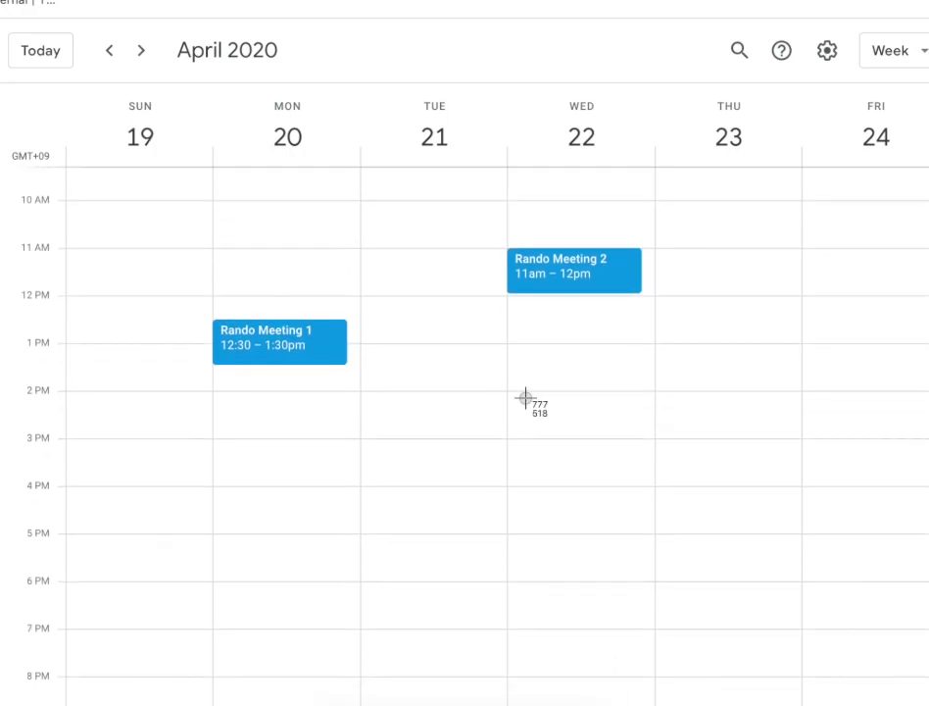
left_click_drag(5, 86, 670, 401)
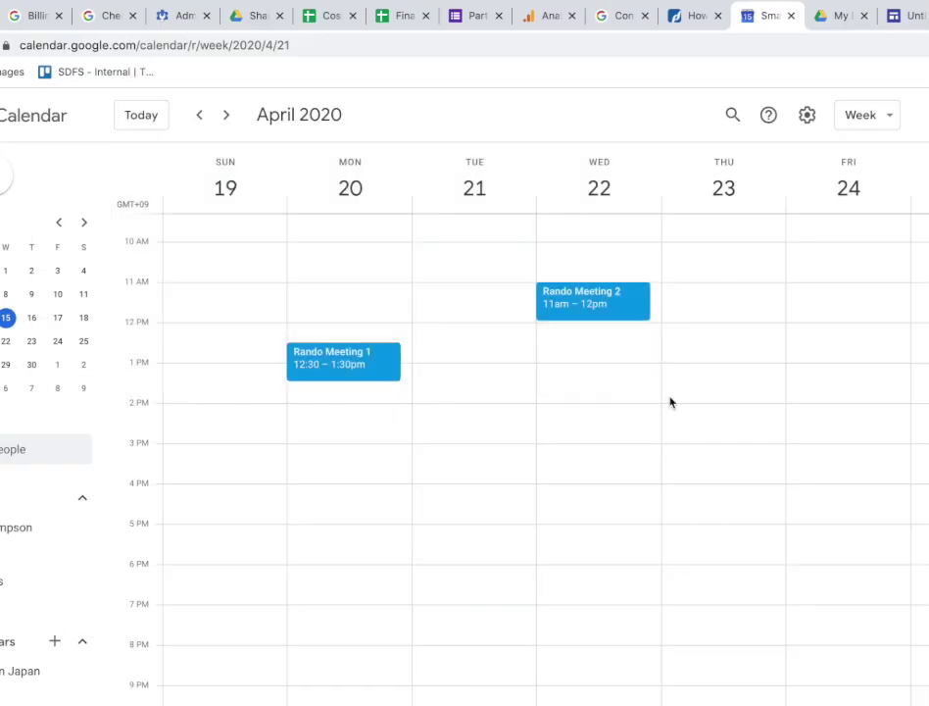
Step: Switch to Google Drive and create a new Google Drawings file
left_click(836, 18)
left_click(10, 174)
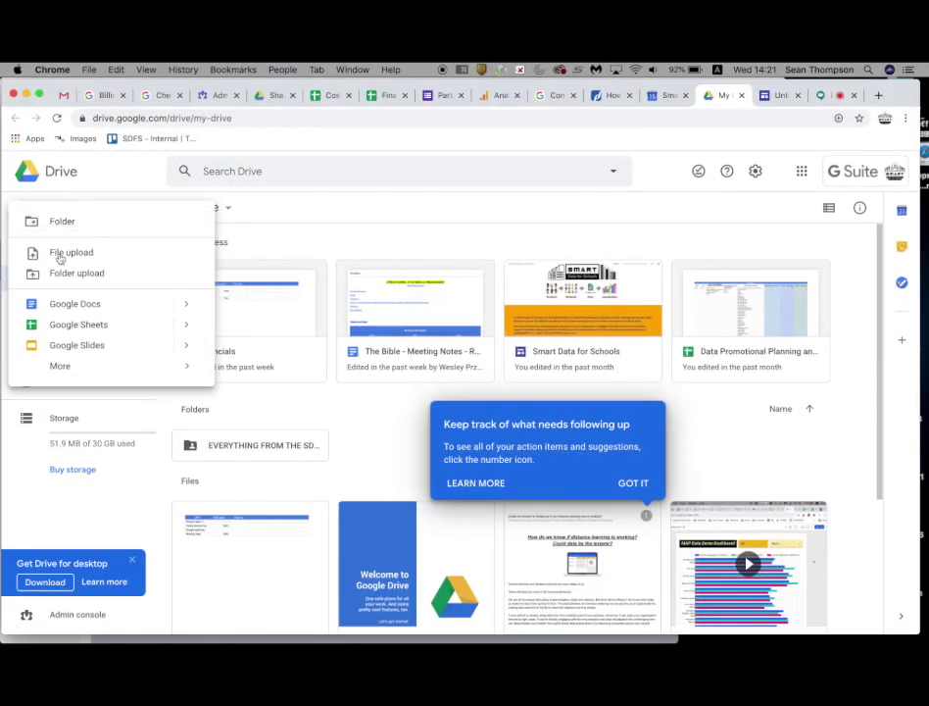
mouse_move(110, 374)
left_click(280, 394)
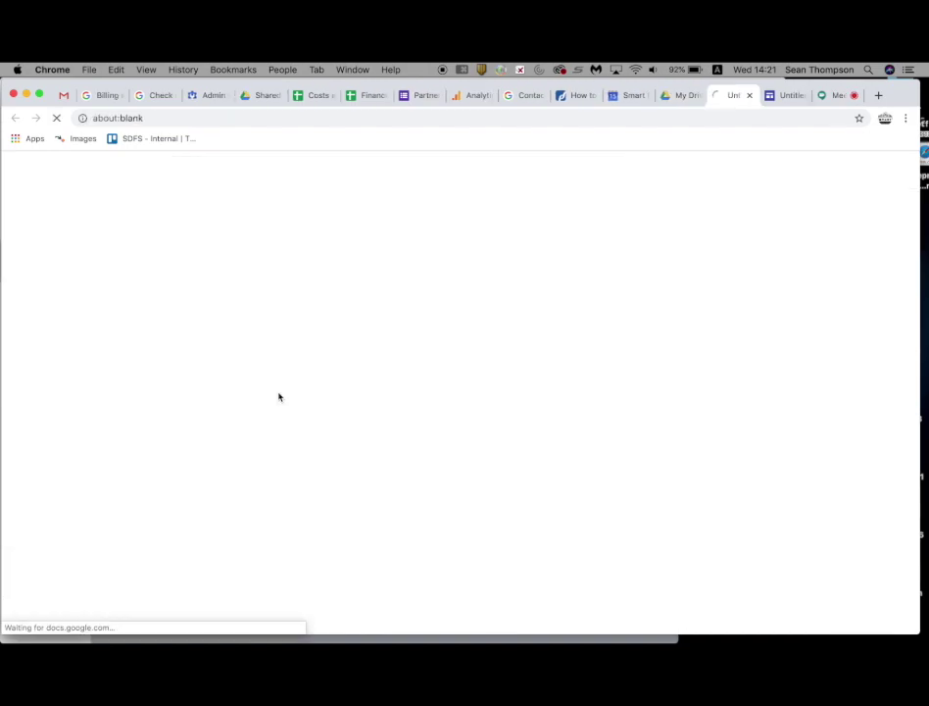
Step: Draw a rectangle that covers the entire drawing canvas
left_click(232, 219)
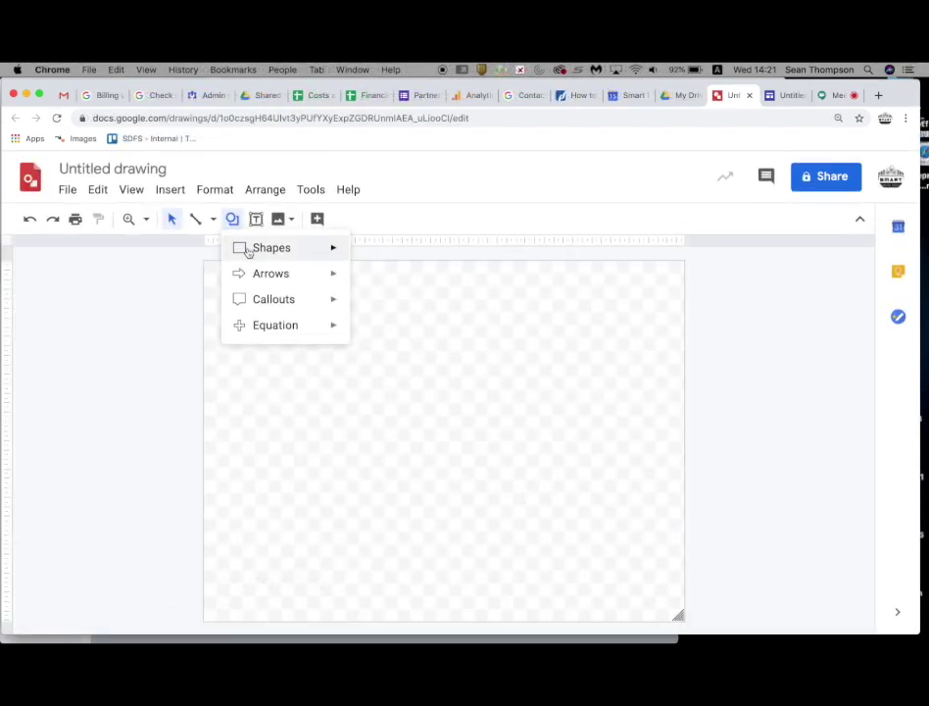
mouse_move(249, 249)
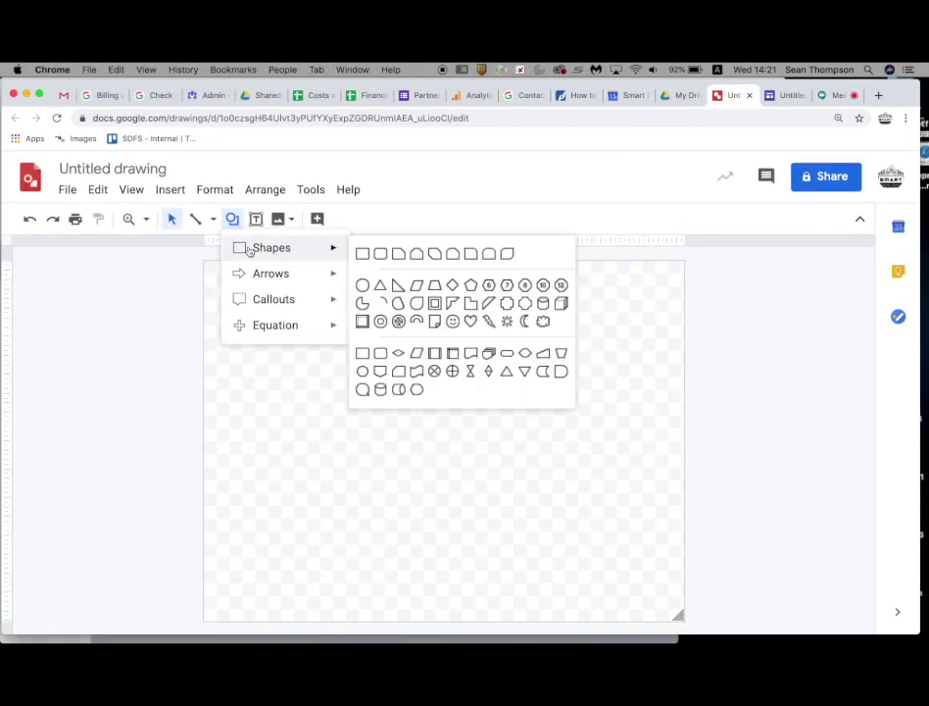
left_click(362, 253)
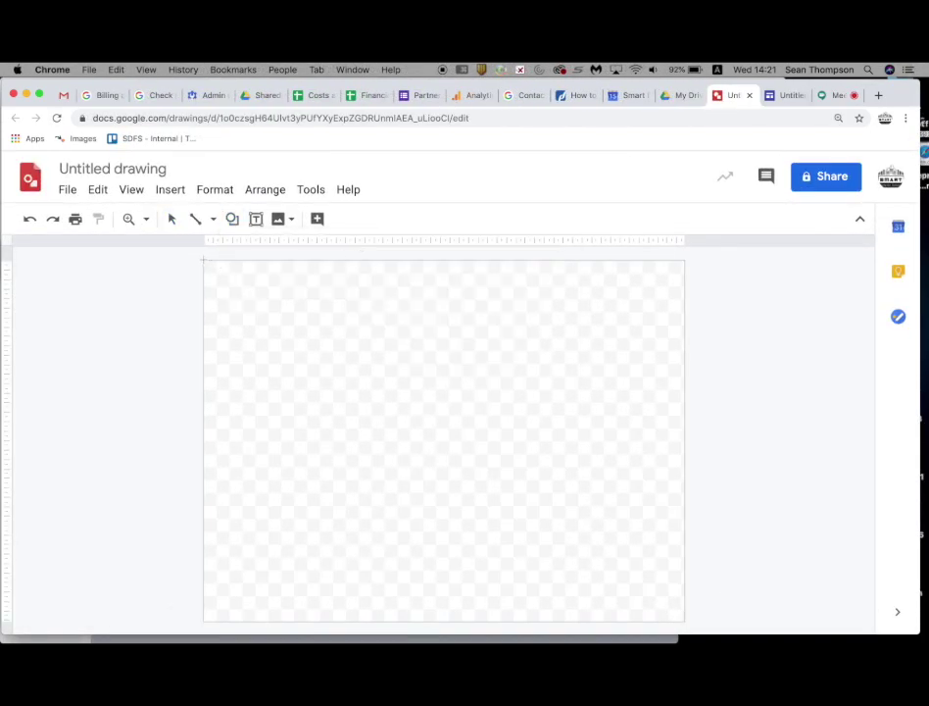
left_click_drag(203, 260, 691, 628)
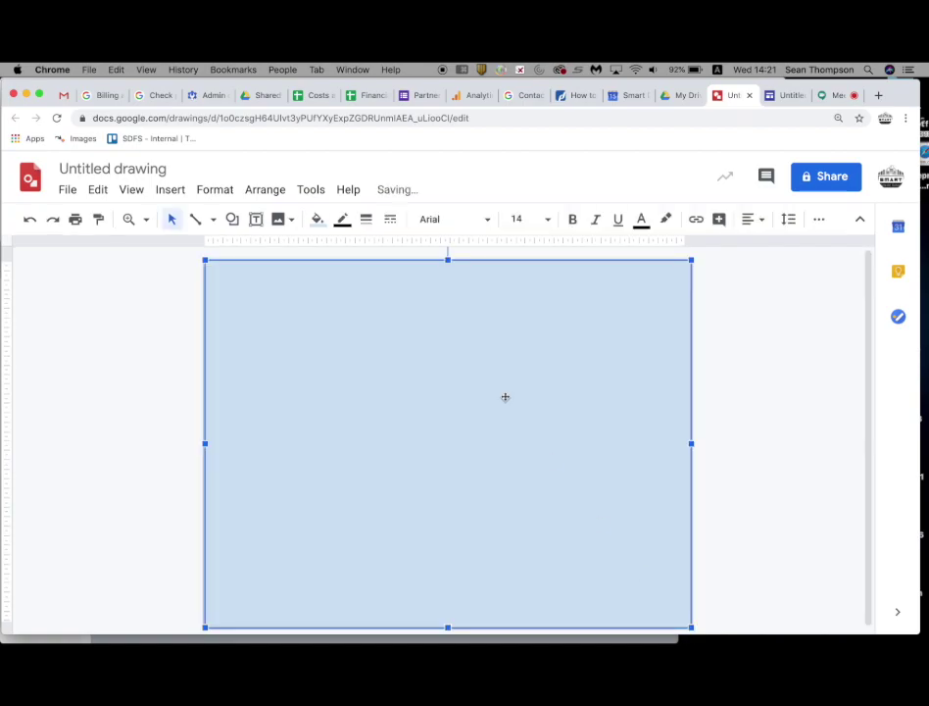
Step: Give the background rectangle a white fill and a transparent border
left_click(318, 219)
left_click(487, 303)
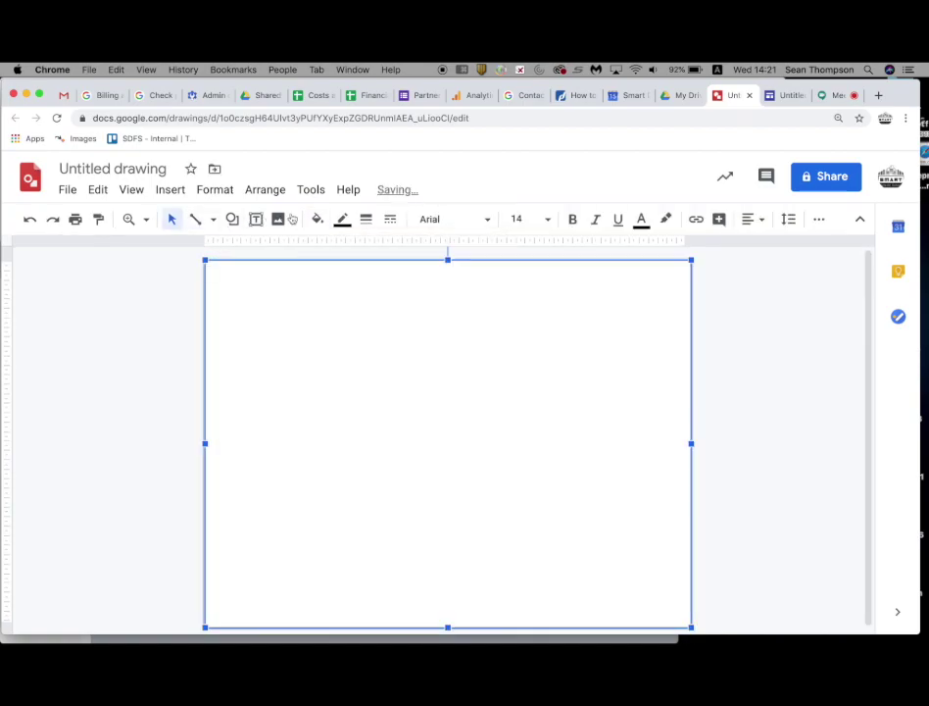
left_click(342, 218)
left_click(365, 254)
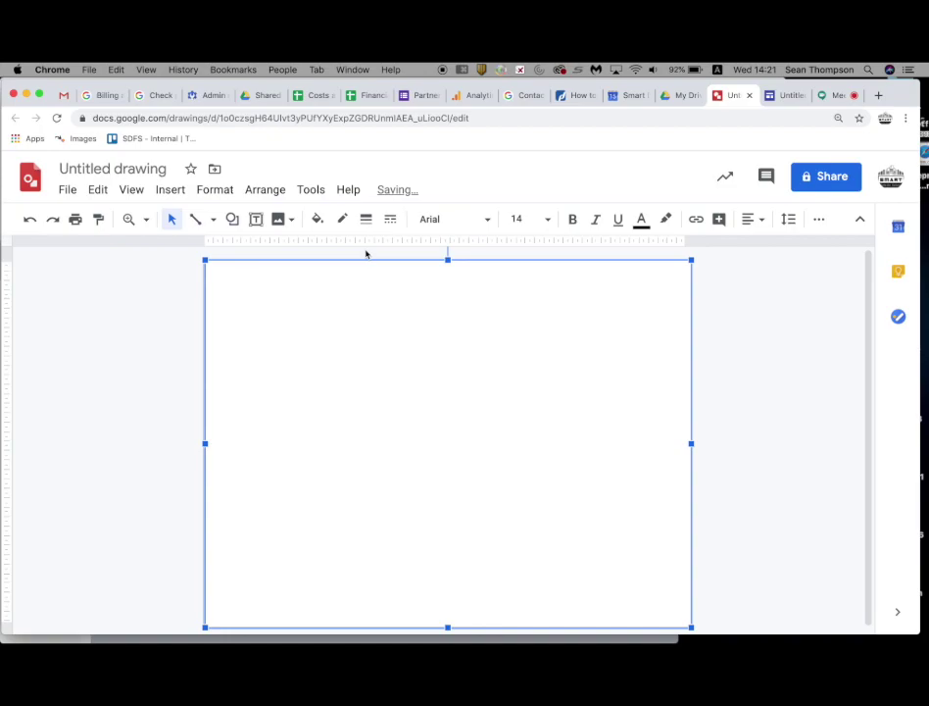
Step: Place the calendar screenshot at the upper edge of the canvas and shorten the canvas to the screenshot's height
key("super+v")
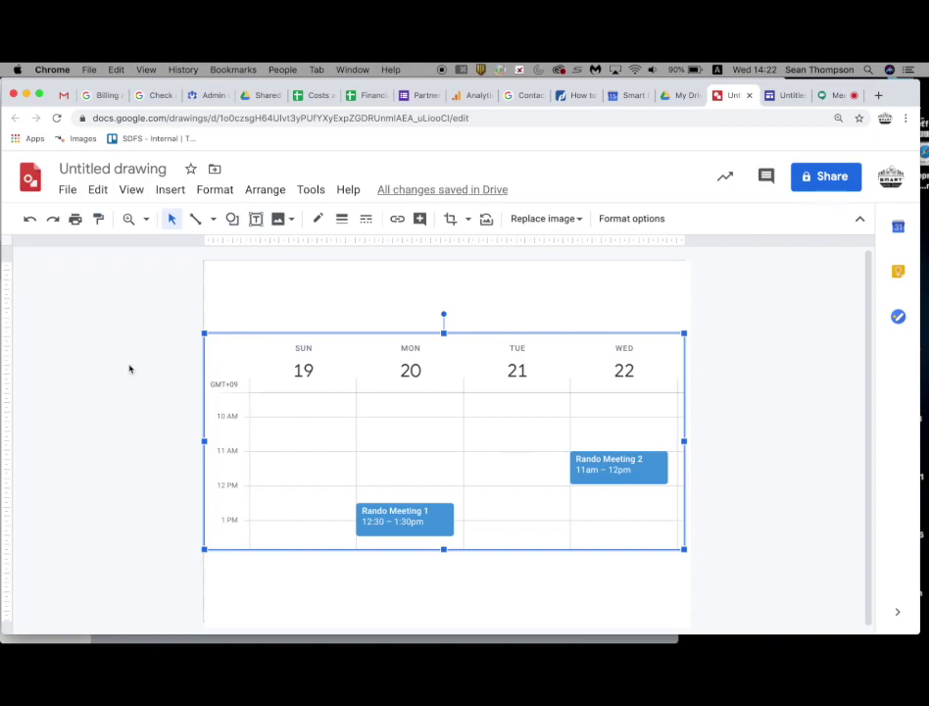
left_click_drag(391, 337, 394, 263)
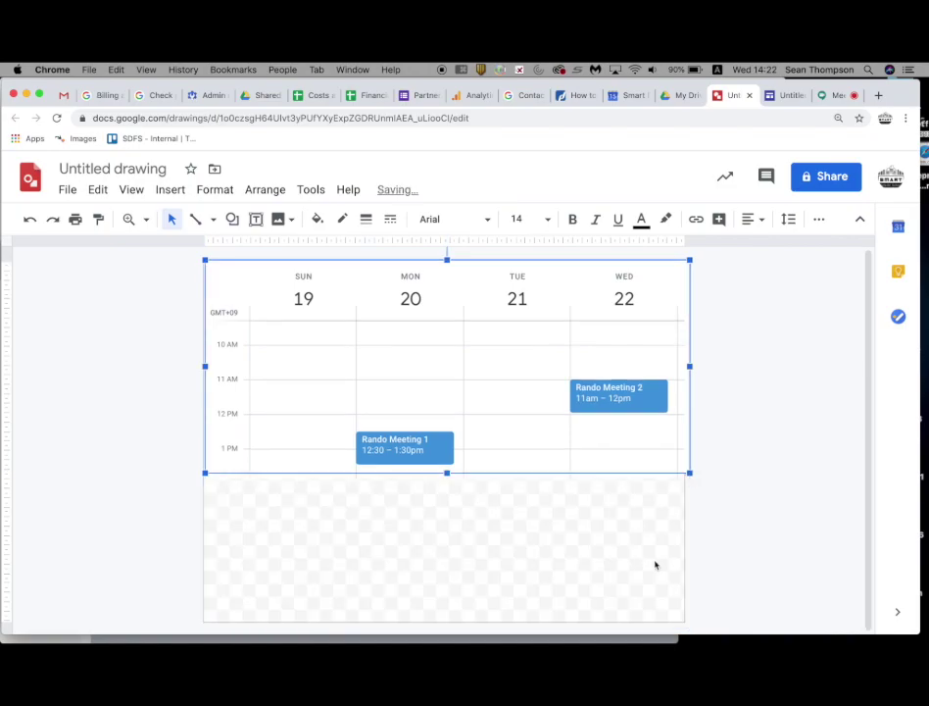
left_click(655, 564)
left_click_drag(677, 614, 686, 474)
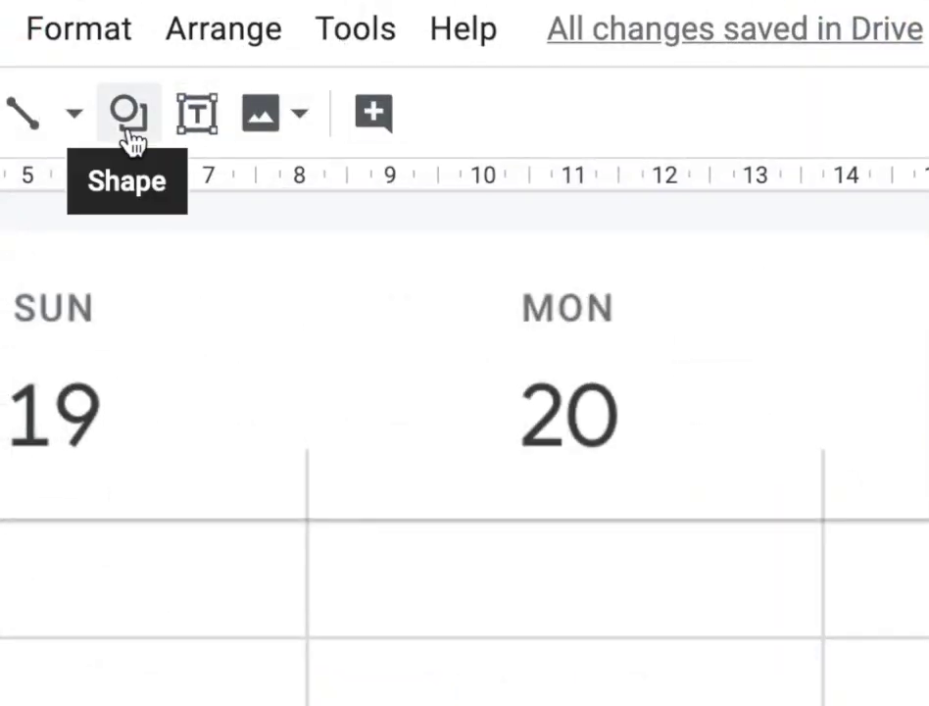
Step: Draw a rectangle exactly over the Rando Meeting 1 block in the calendar image
left_click(232, 219)
mouse_move(321, 248)
left_click(500, 210)
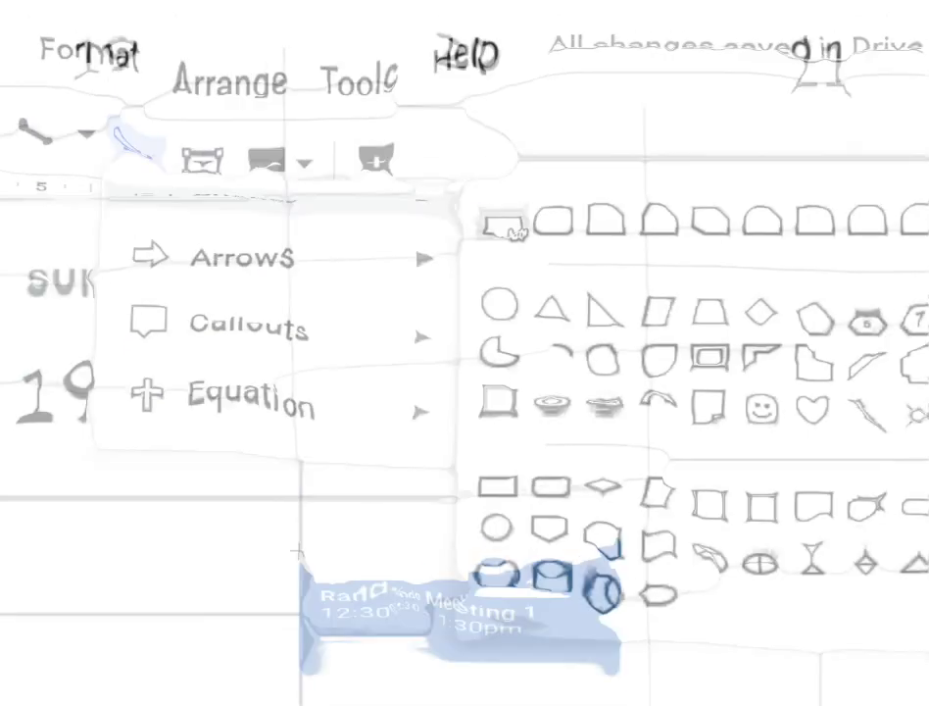
left_click_drag(293, 519, 611, 637)
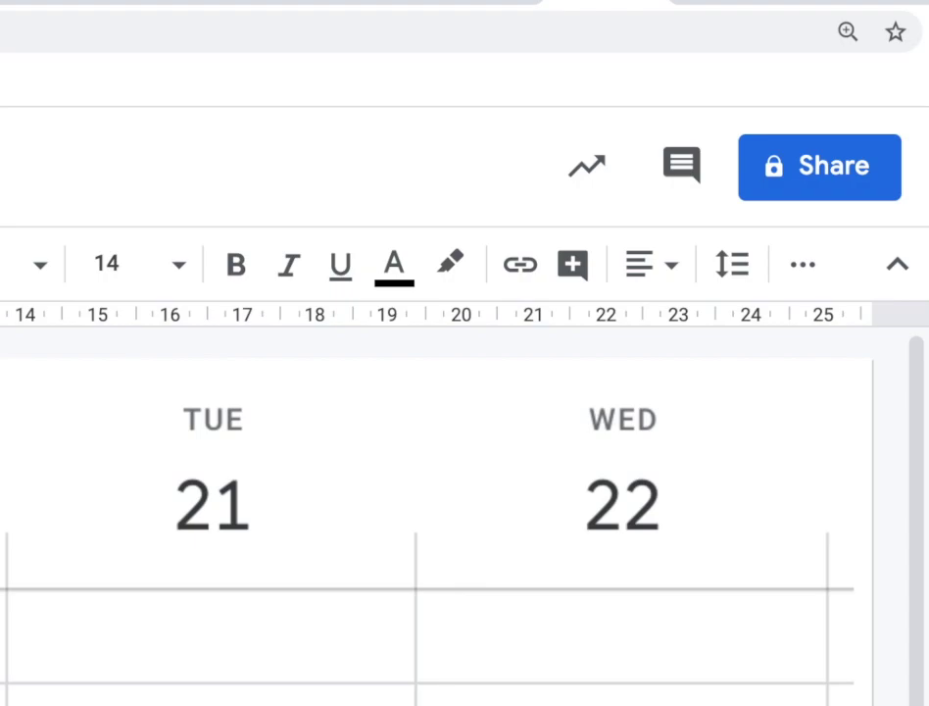
Step: Link the rectangle over Rando Meeting 1 to the weekly Google Meet URL
left_click(520, 267)
key("super+v")
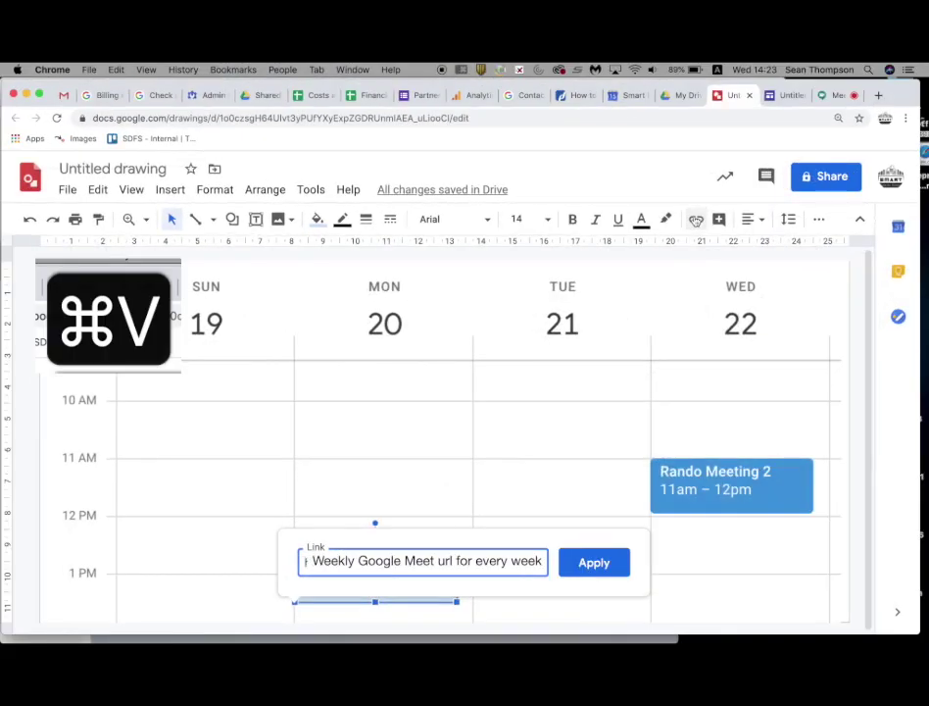
key("Return")
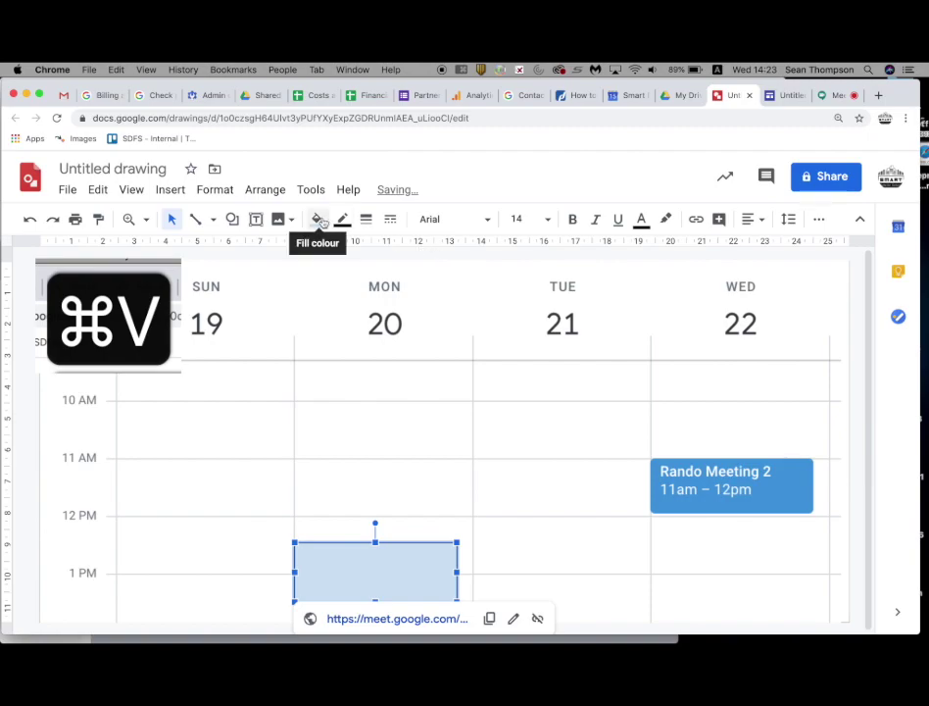
Step: Make the linked rectangle's fill and border transparent
left_click(321, 222)
left_click(361, 284)
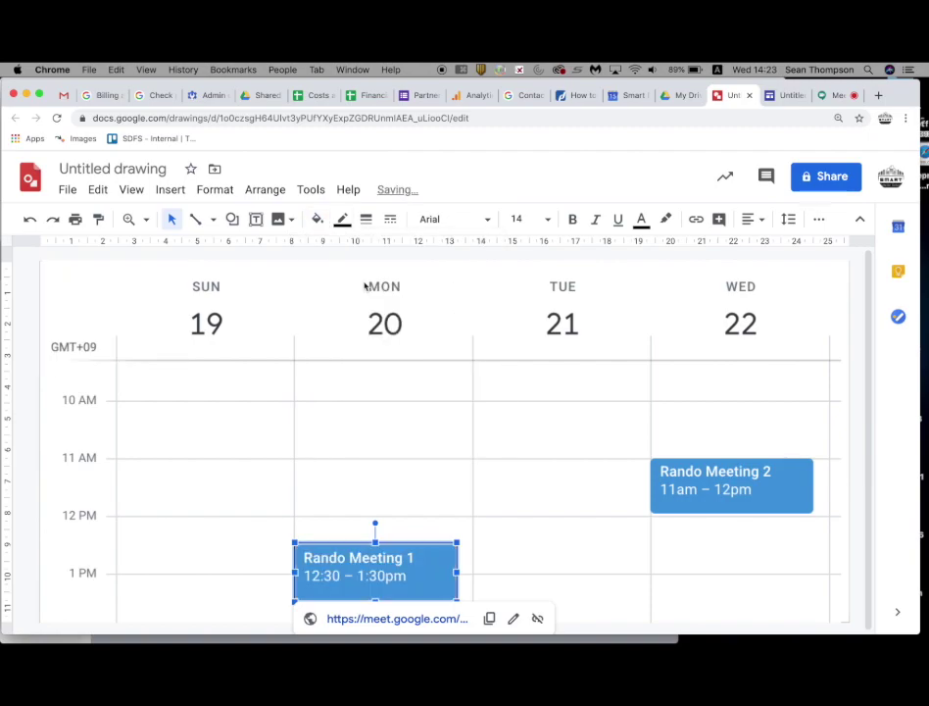
left_click(342, 222)
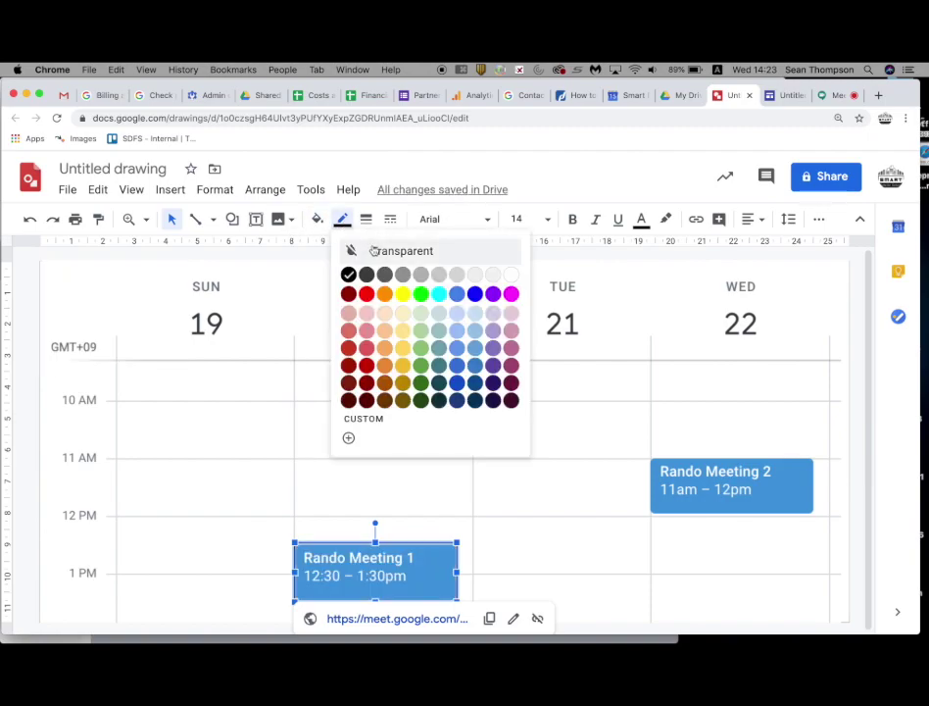
left_click(353, 250)
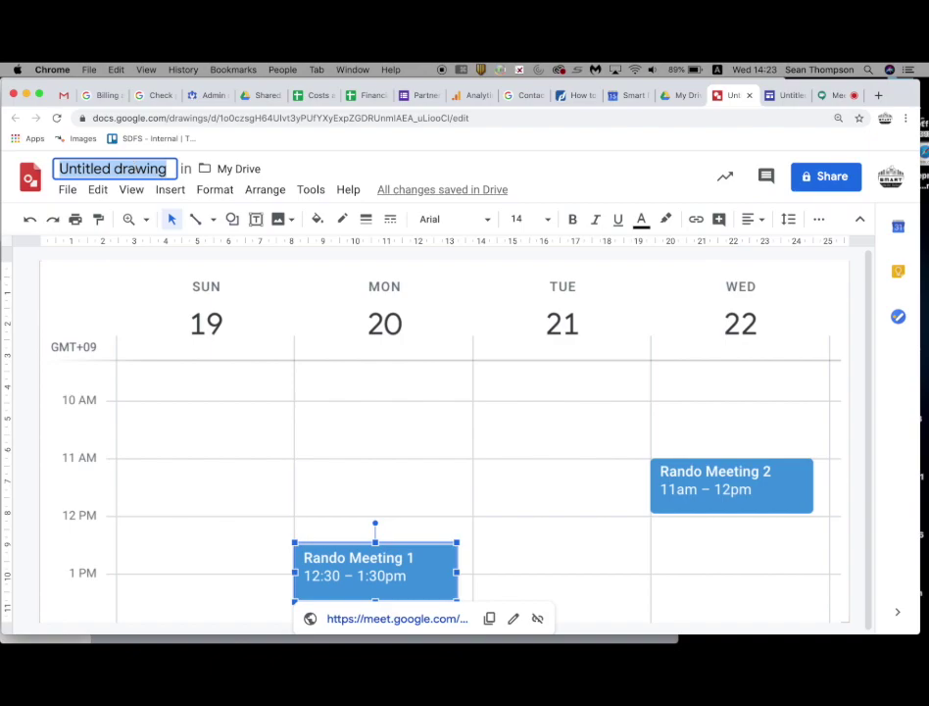
Step: Rename the drawing as Meetings and set its link sharing to Public on the web with view-only access
type("Meetings")
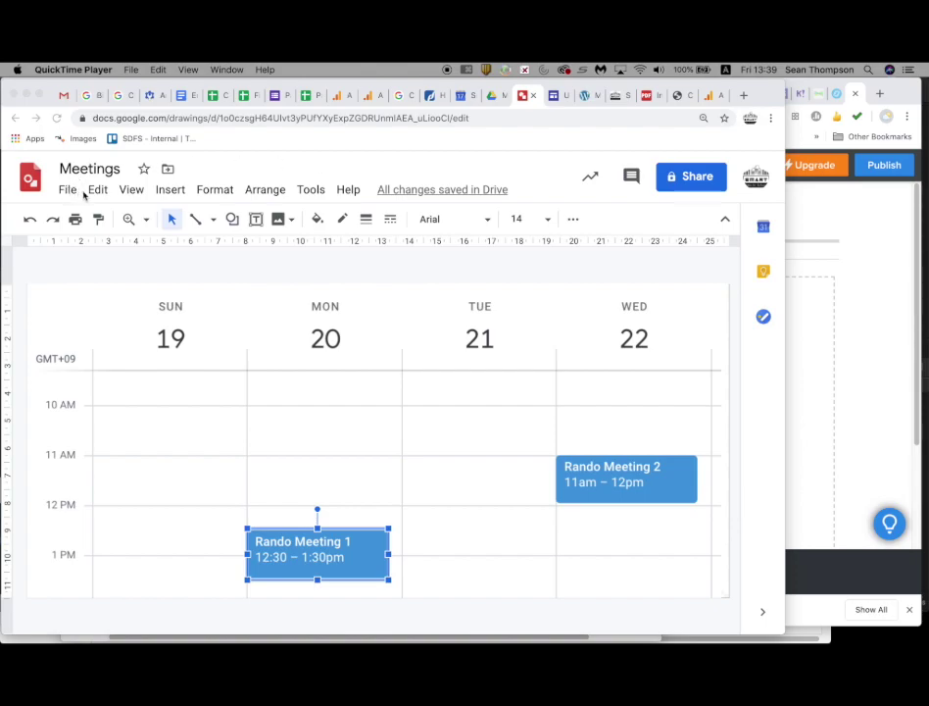
left_click(679, 184)
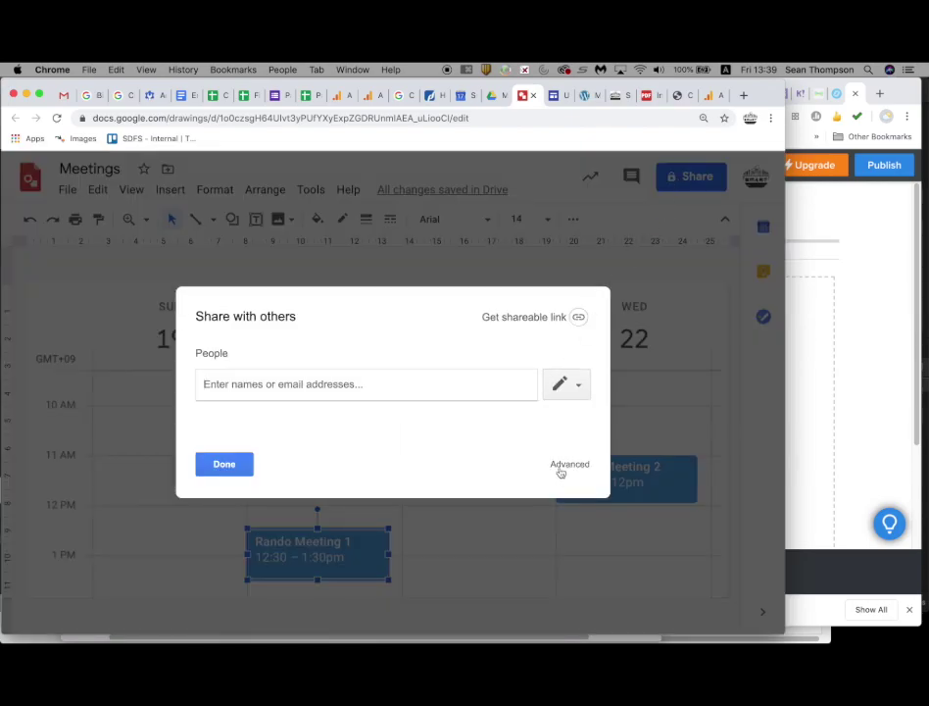
left_click(564, 466)
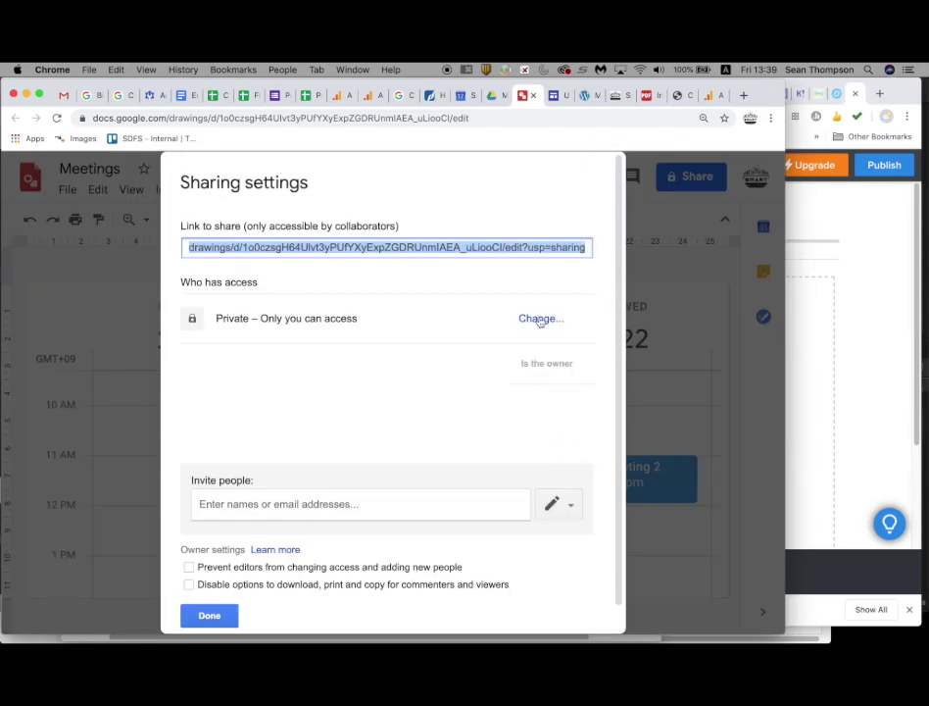
left_click(540, 319)
left_click(360, 286)
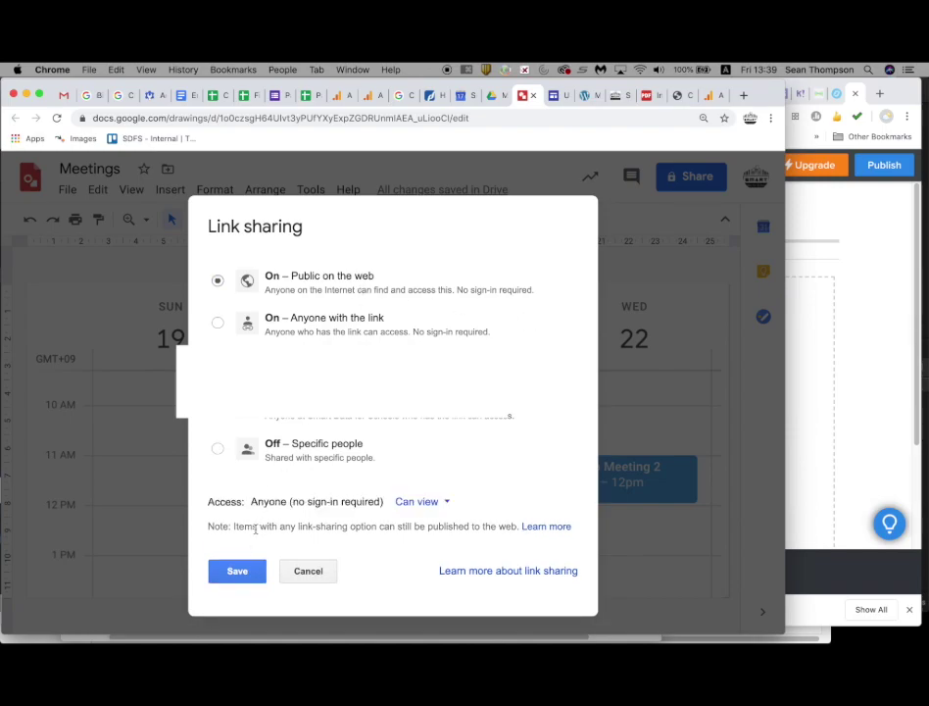
left_click(245, 569)
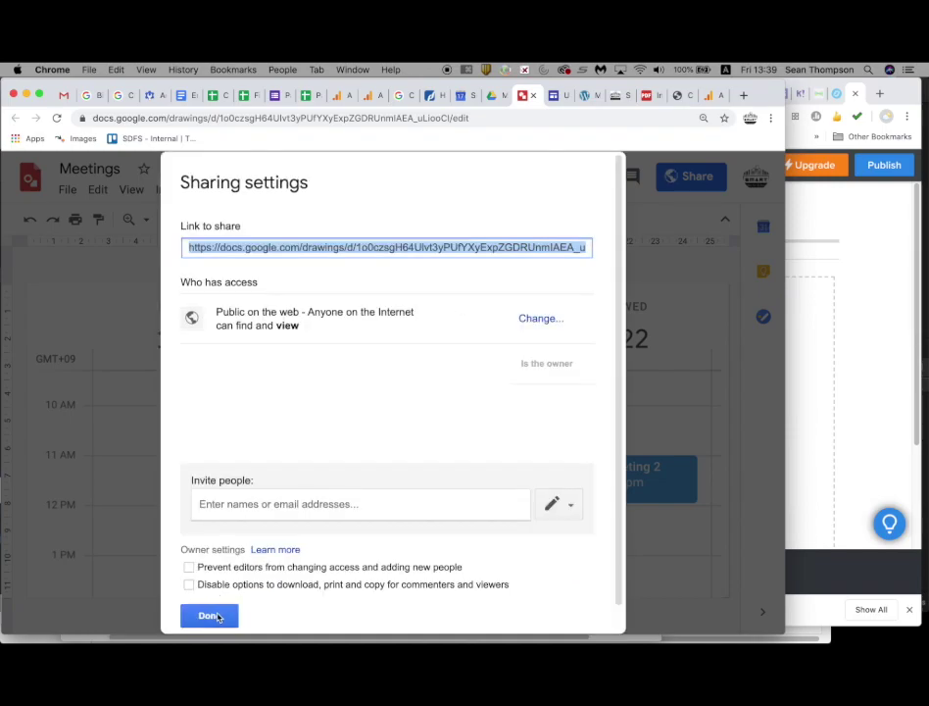
left_click(212, 614)
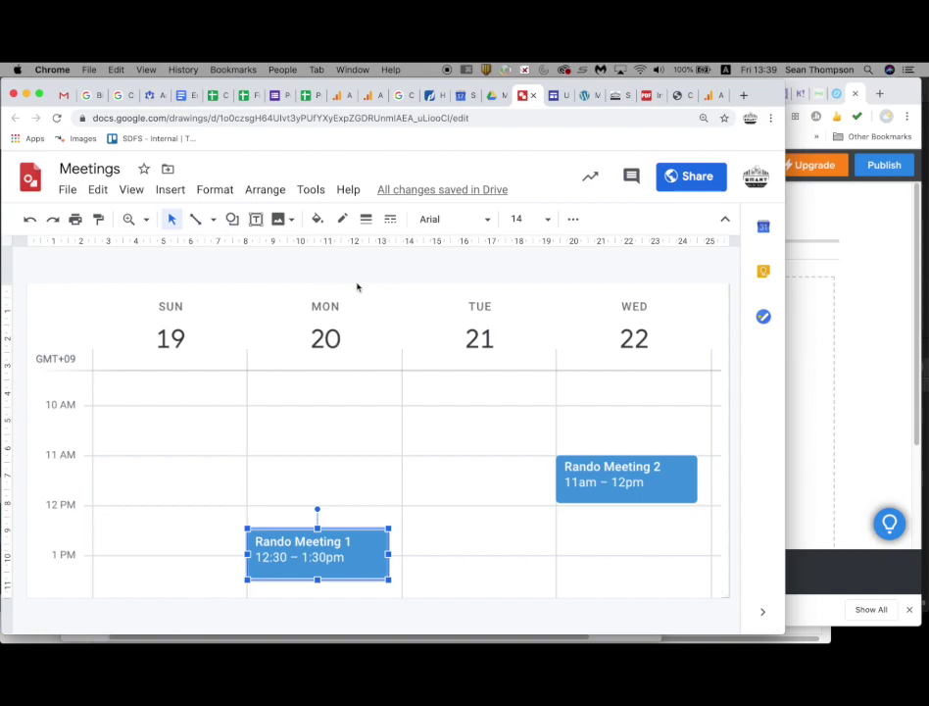
Step: Publish the Meetings drawing to the web as an embed with the Medium (970x432) image size
left_click(67, 191)
scroll(135, 446, "down", 2)
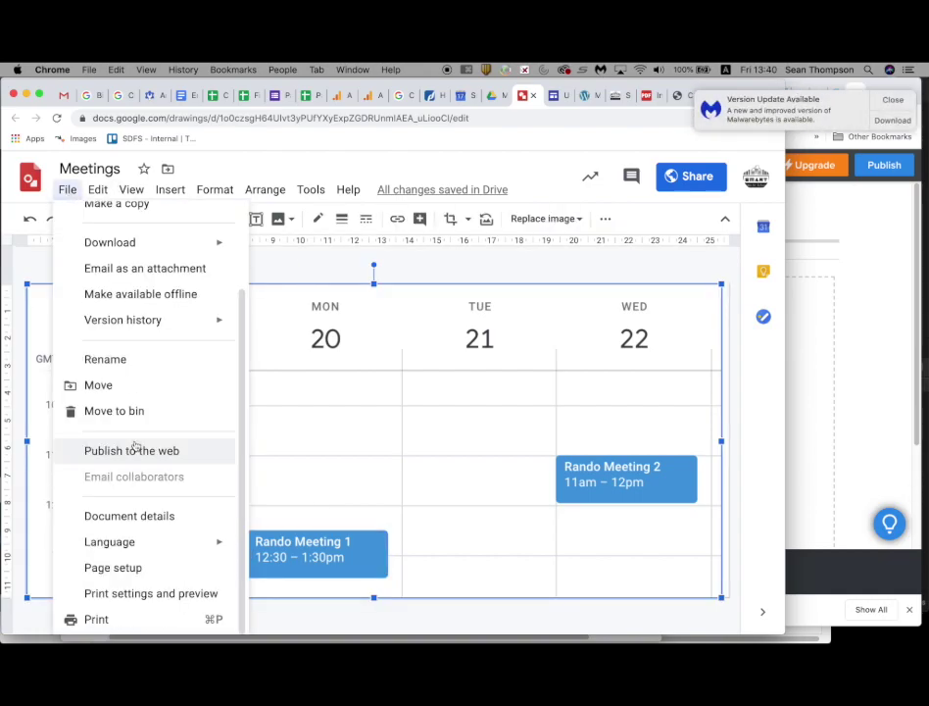
left_click(135, 450)
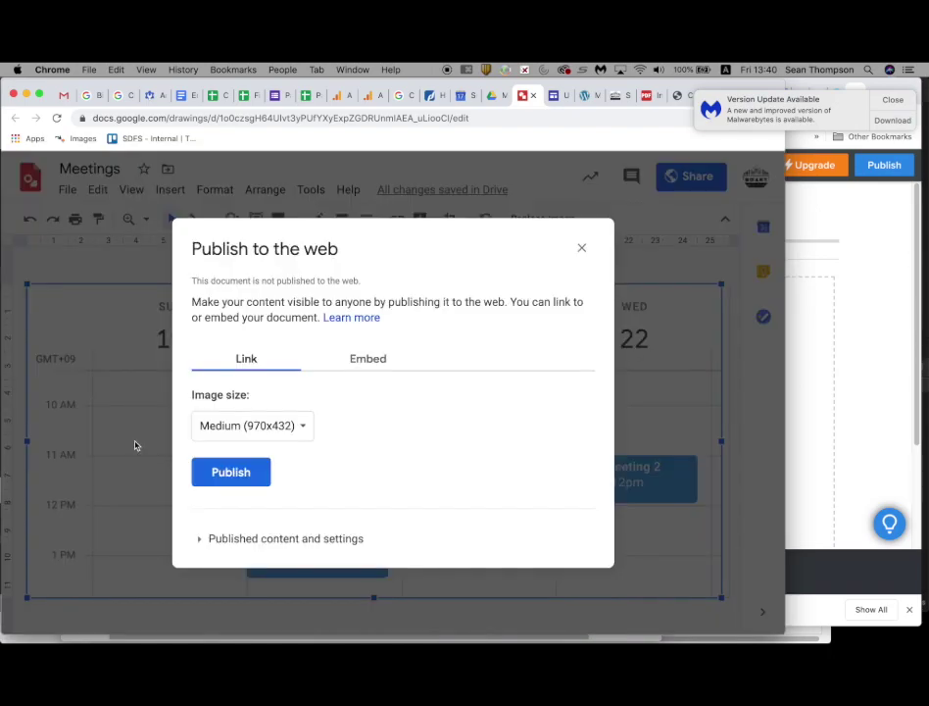
left_click(358, 363)
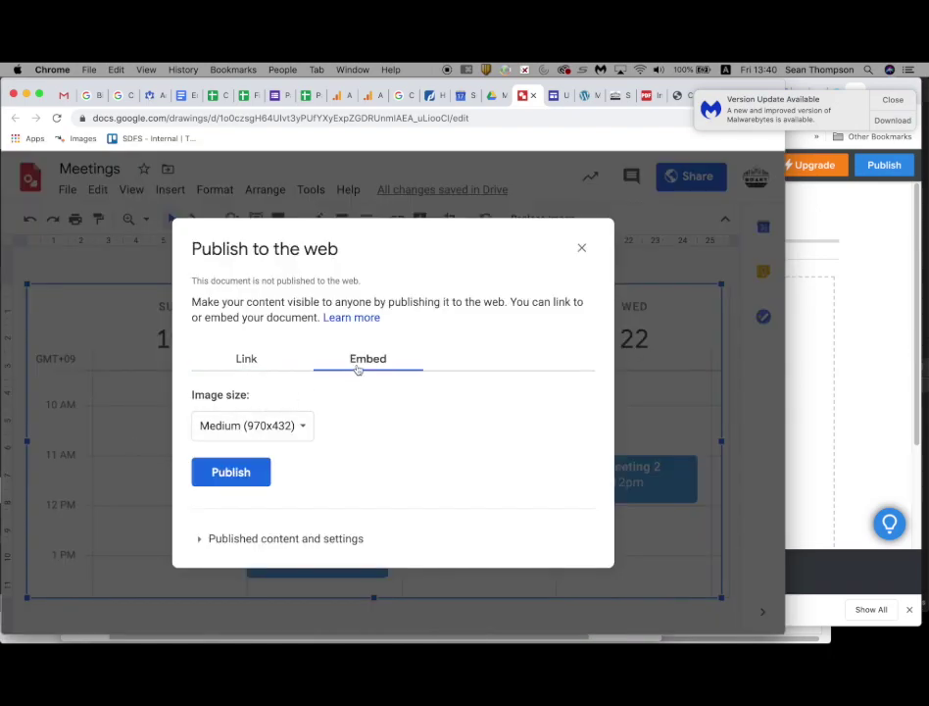
left_click(290, 426)
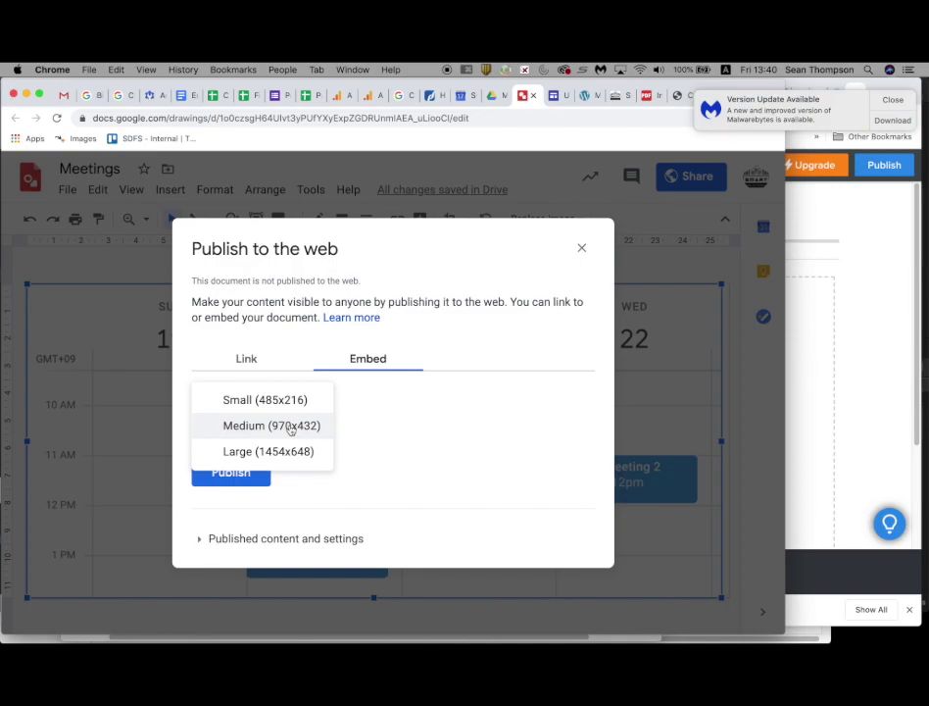
left_click(290, 428)
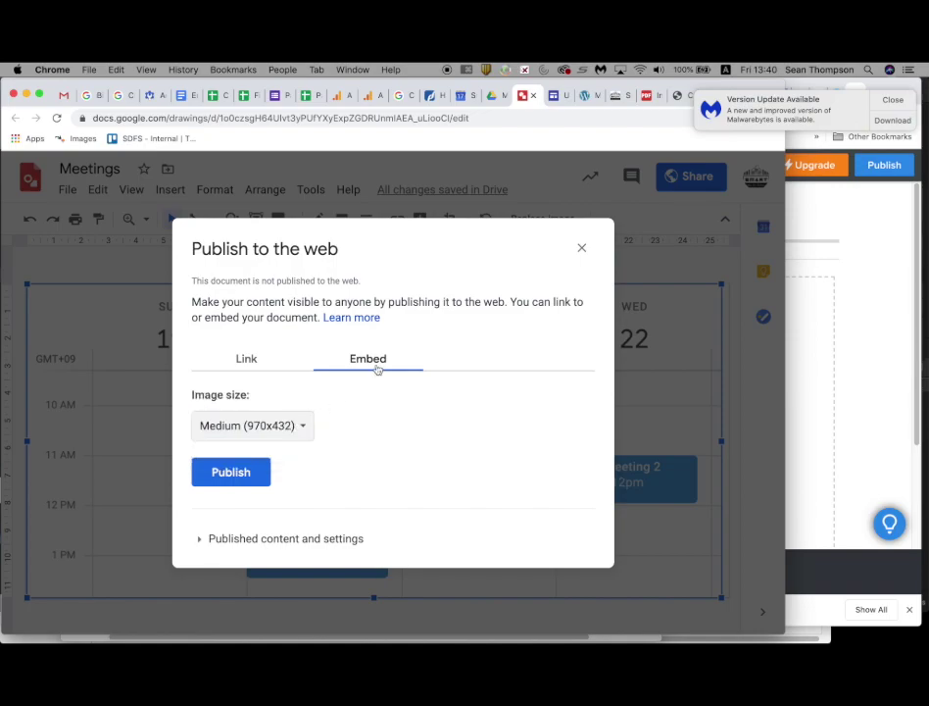
left_click(243, 476)
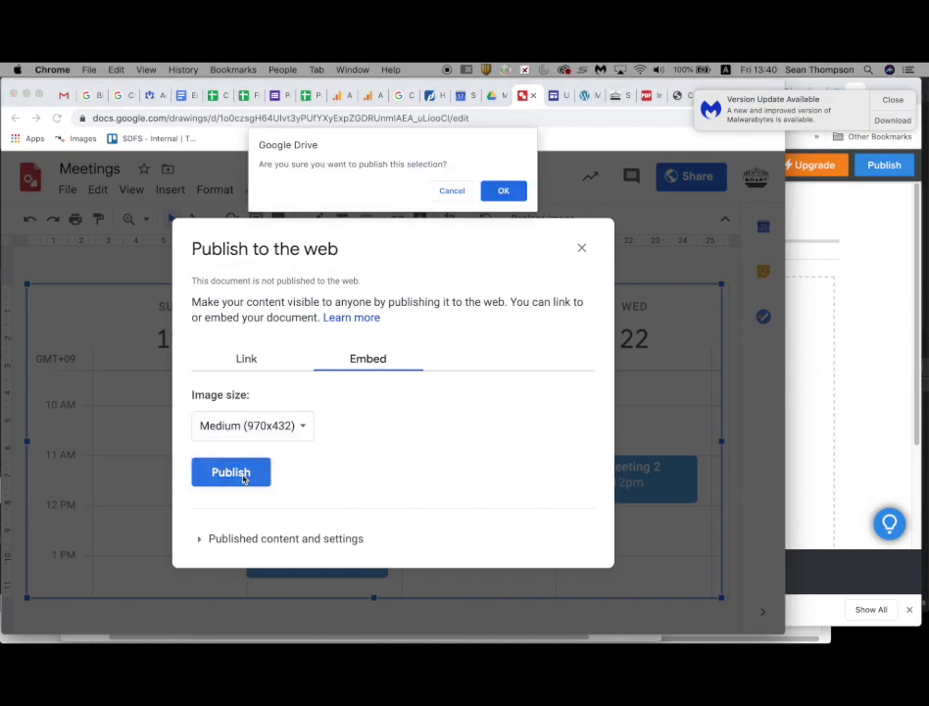
left_click(516, 191)
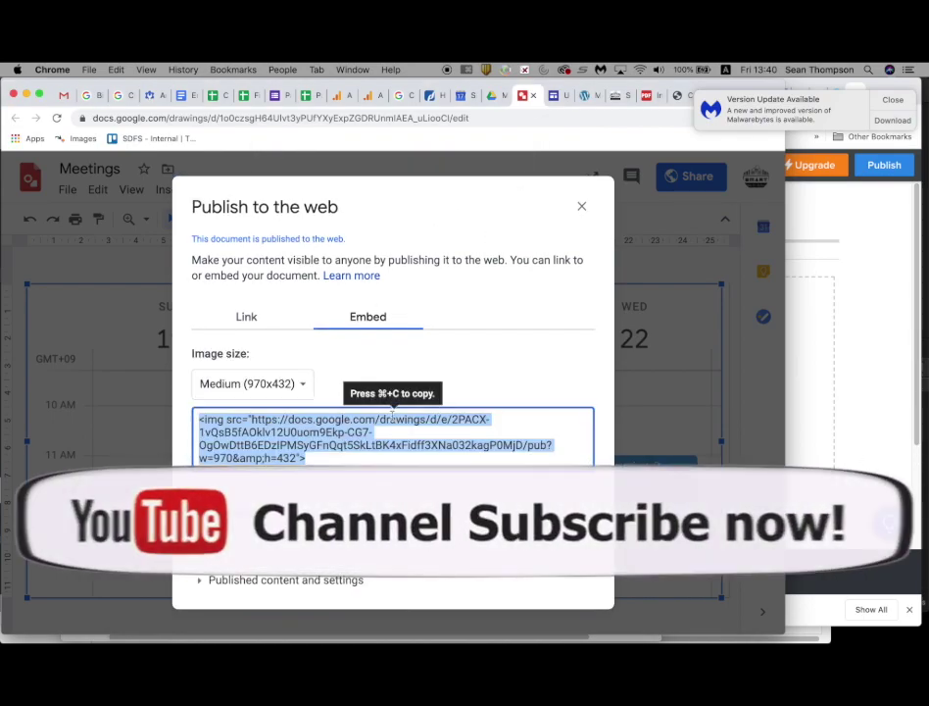
Step: Switch to the Weebly editor, add an Embed Code element to the blank page and paste the drawing's embed code as custom HTML
left_click(869, 389)
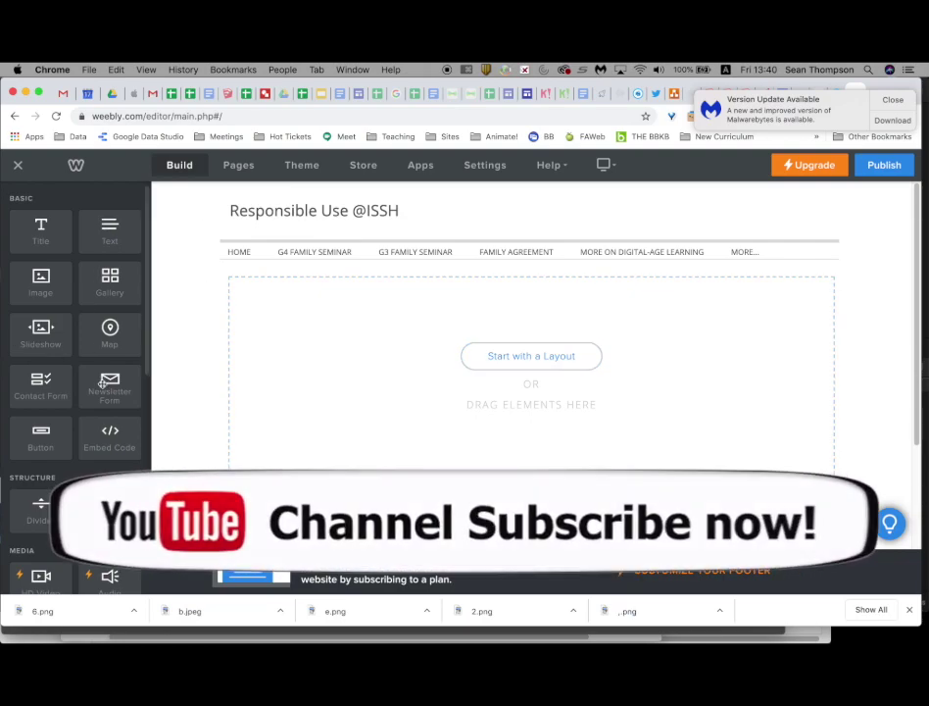
left_click_drag(111, 445, 324, 440)
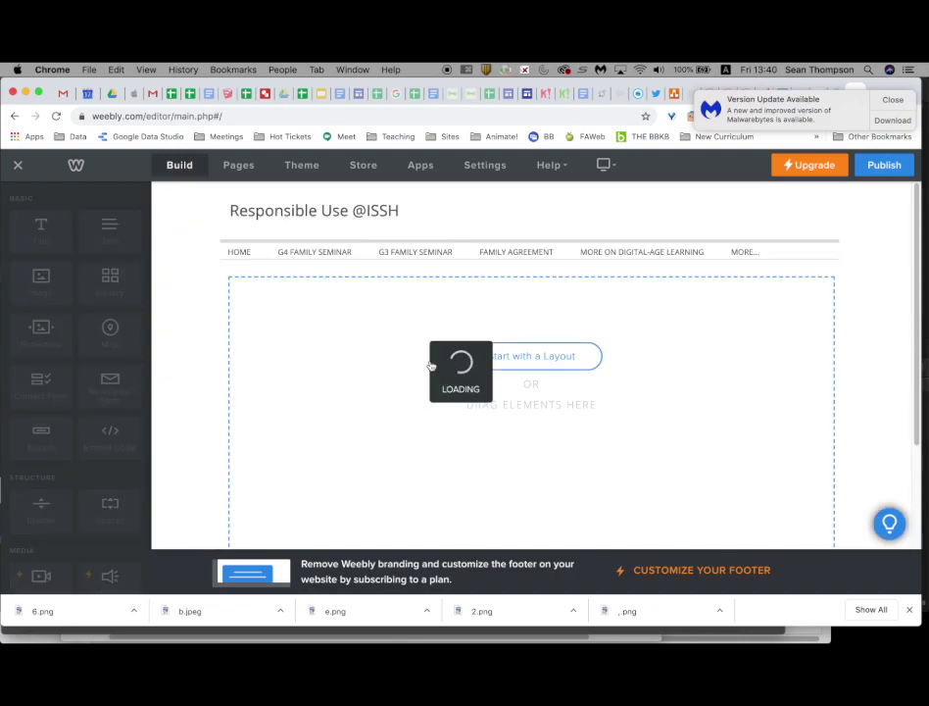
key("super+v")
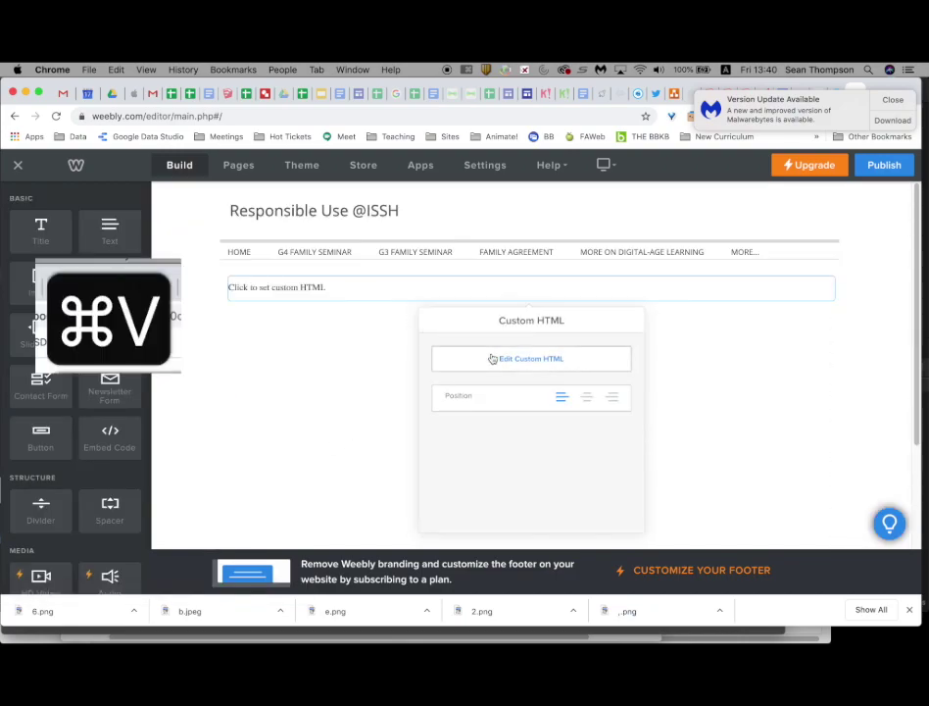
left_click(491, 358)
key("super+v")
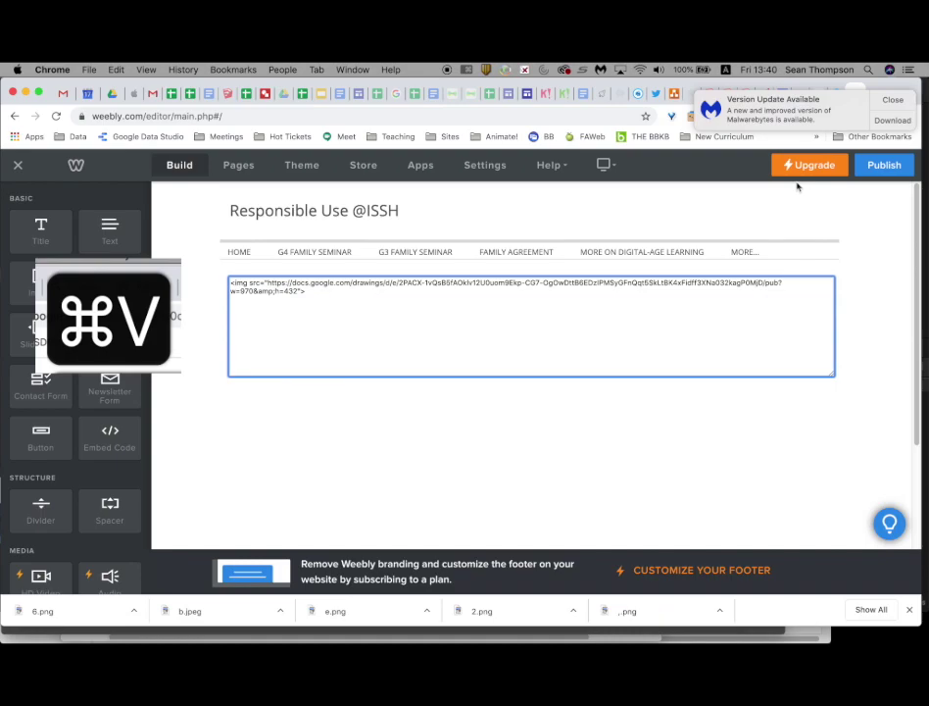
left_click(867, 377)
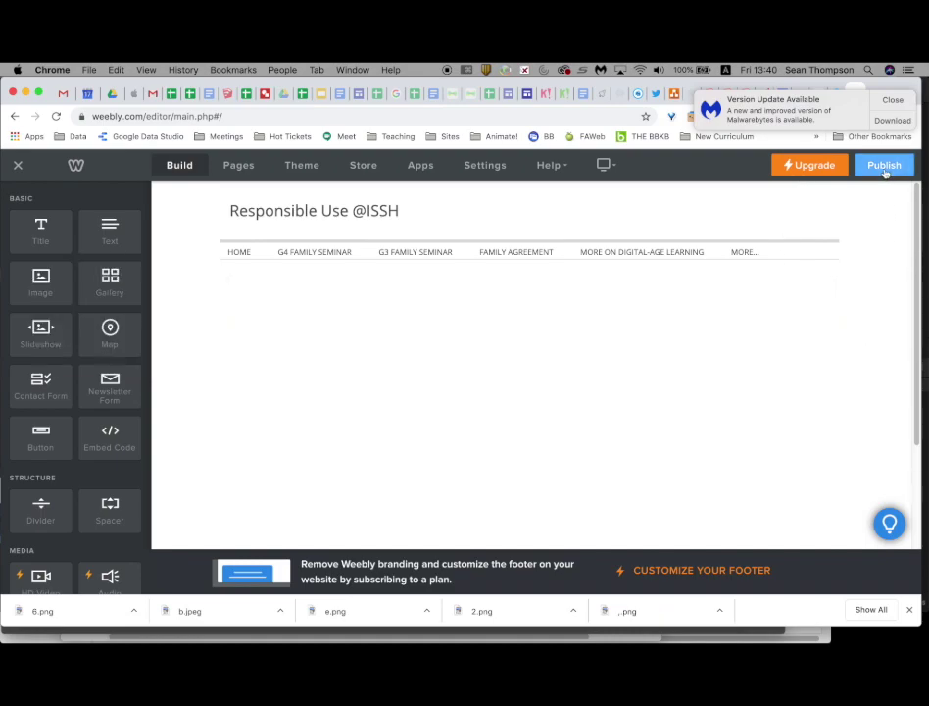
scroll(789, 367, "down", 1)
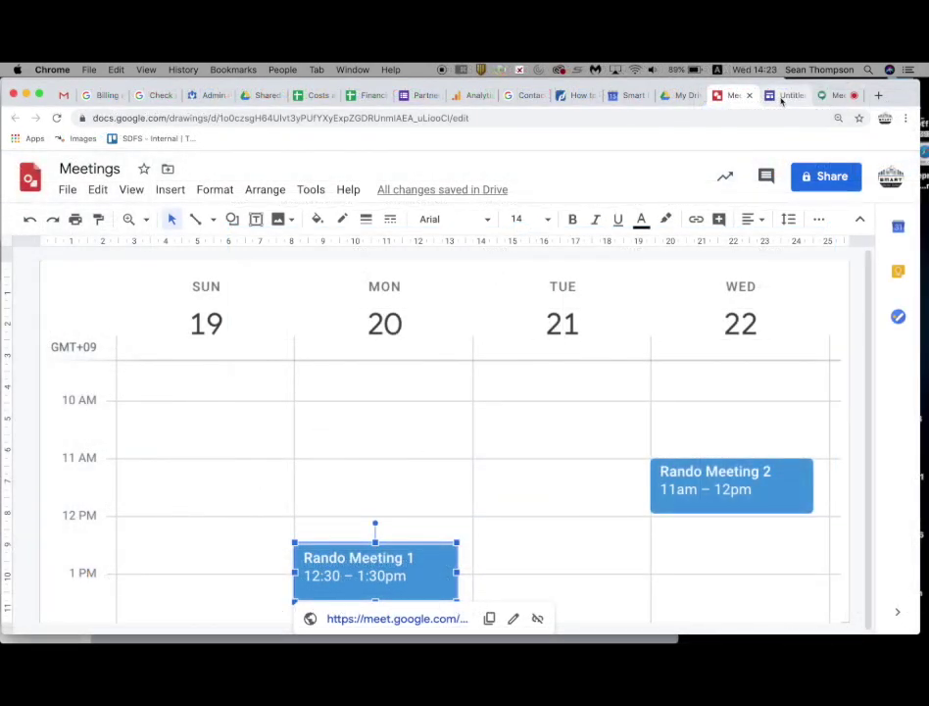
Step: Switch to the Google Sites page and open the recent Drive files for insertion below the Rando Site header
left_click(781, 95)
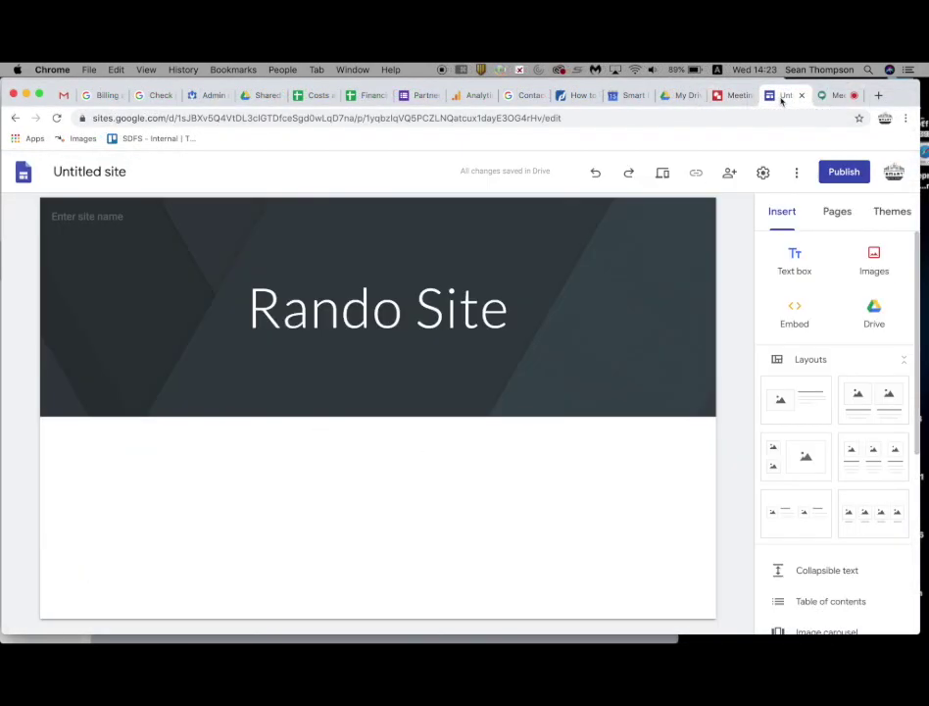
double_click(416, 509)
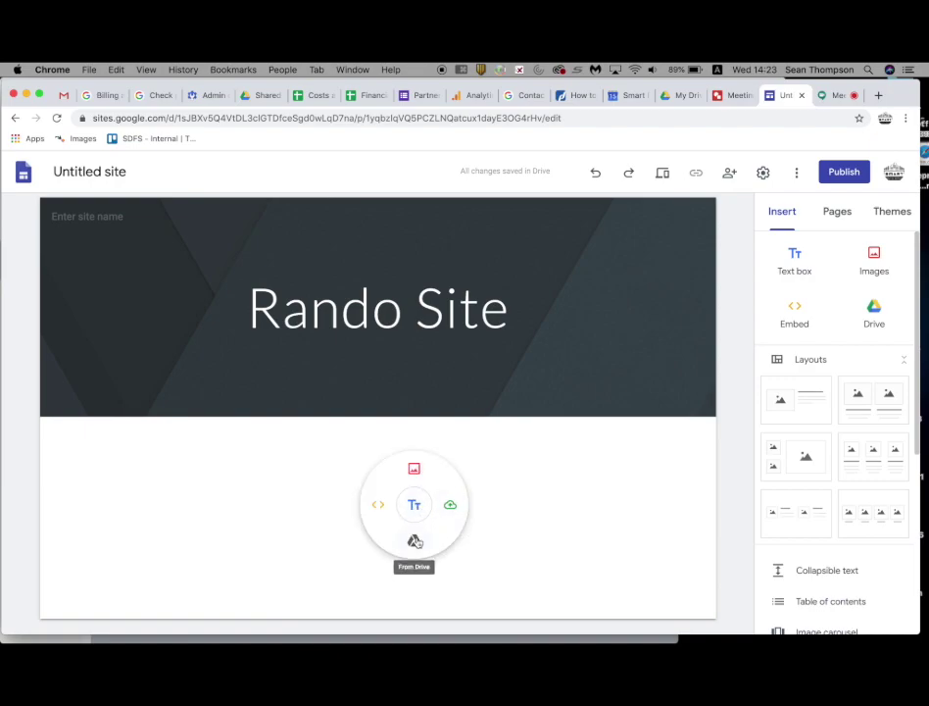
left_click(414, 542)
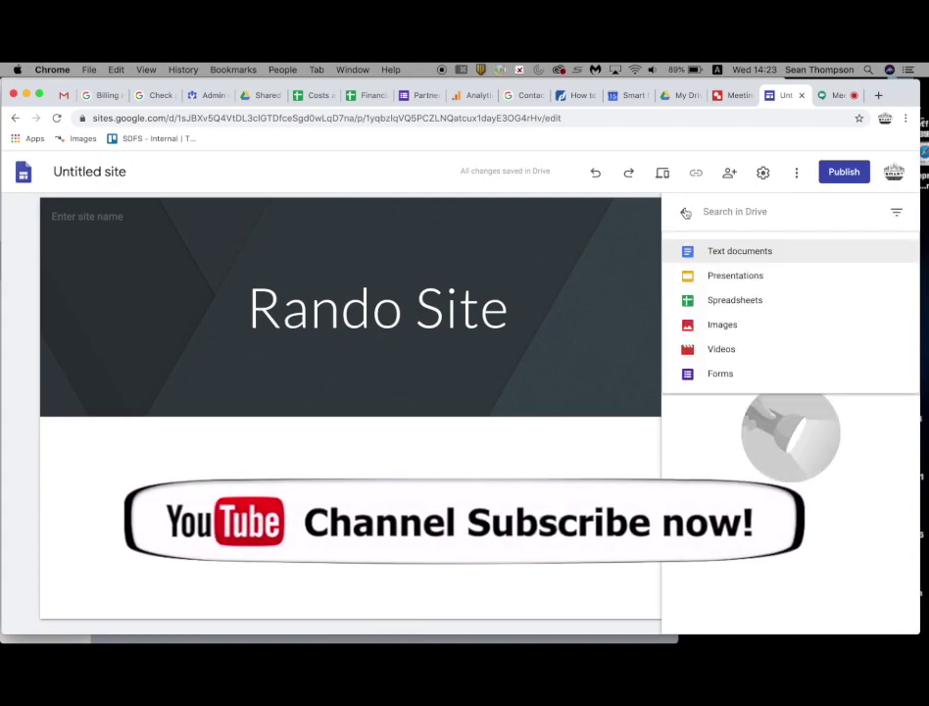
left_click(863, 245)
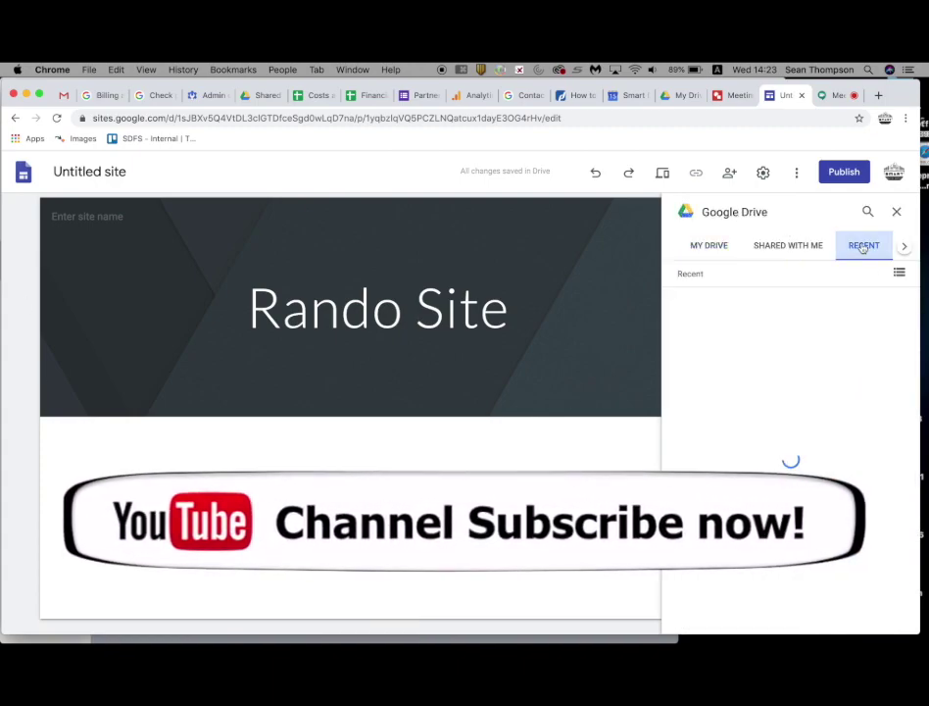